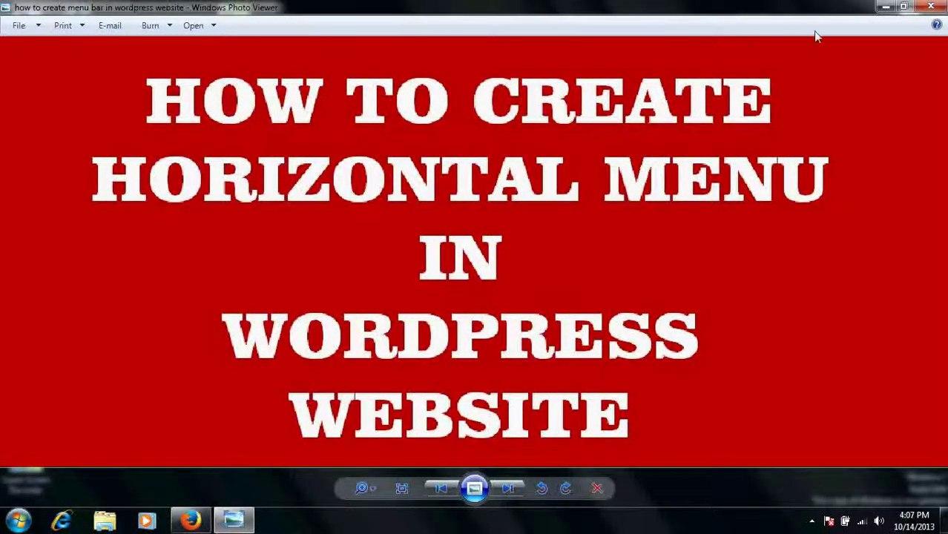
# - Minimize the Windows Photo Viewer title image to reveal the desktop
pyautogui.click(885, 7)
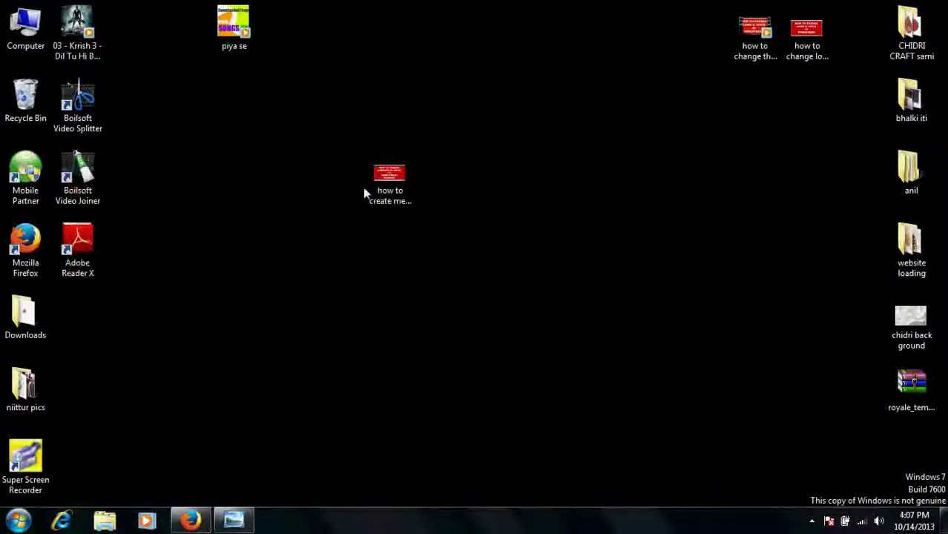
# - Bring Firefox back and load the MY COLLEGE site's wp-admin Dashboard
pyautogui.click(193, 520)
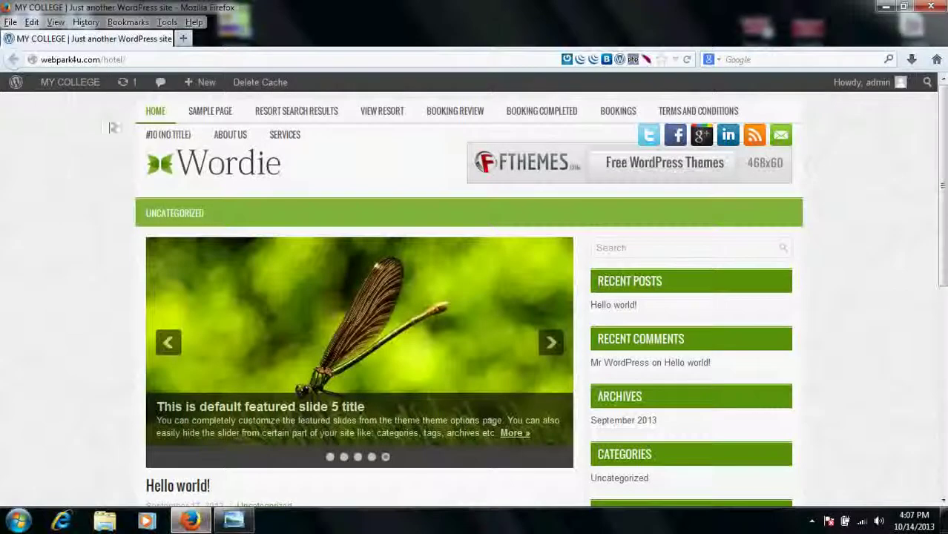
pyautogui.click(155, 60)
pyautogui.click(157, 59)
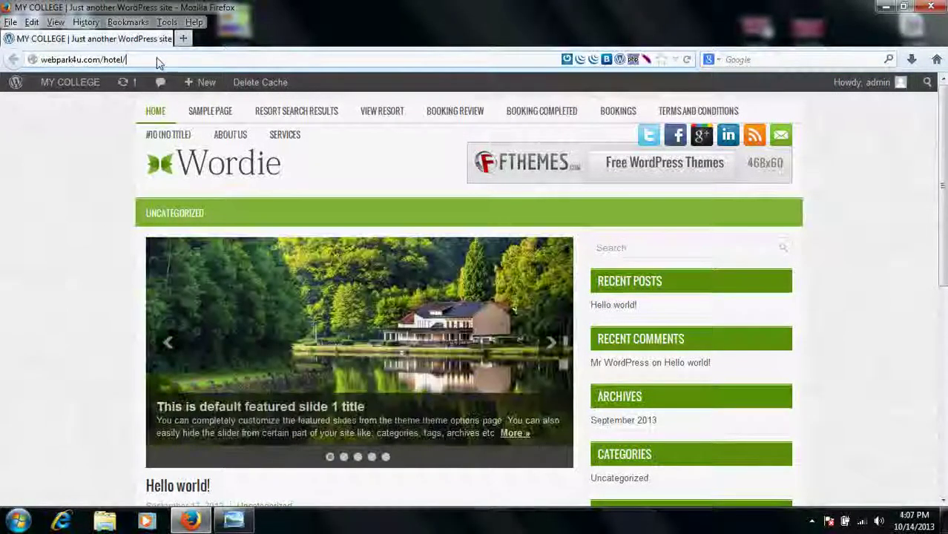
pyautogui.write('wp')
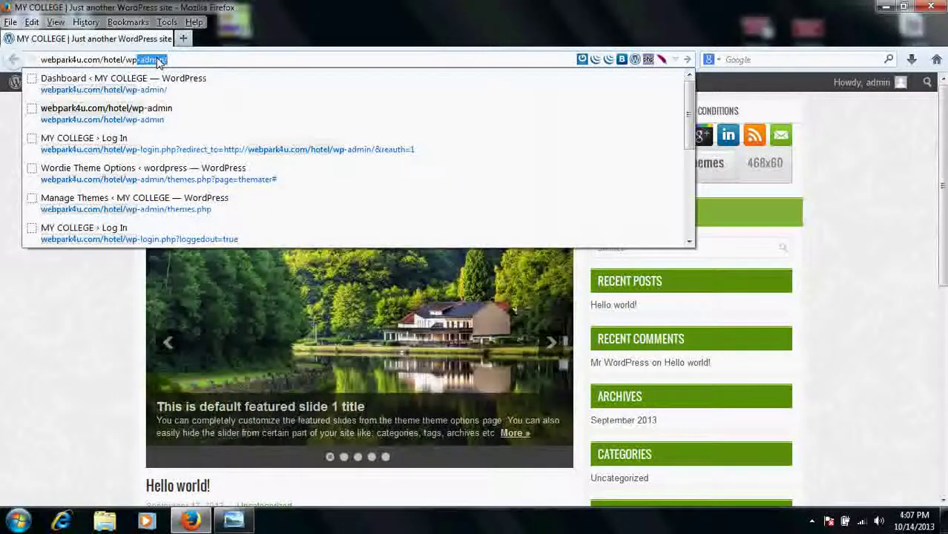
pyautogui.press('Return')
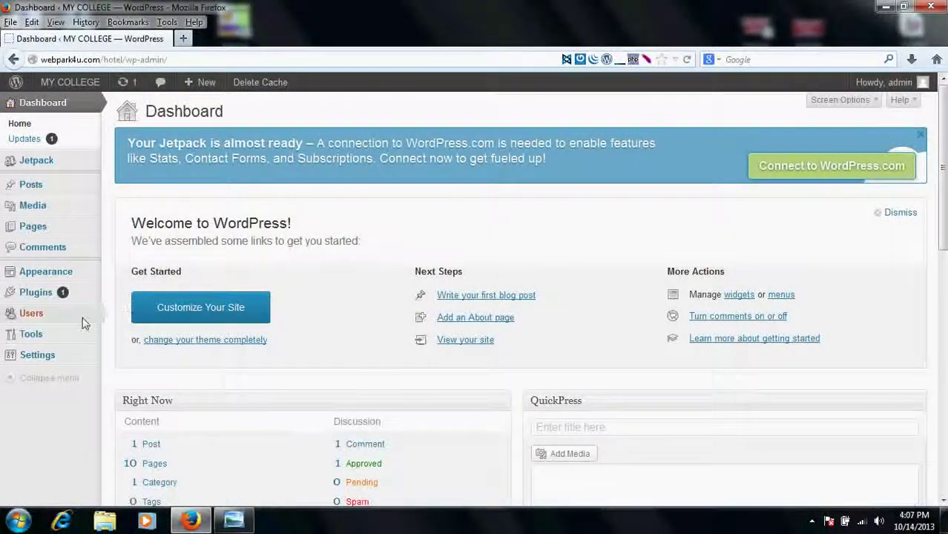
pyautogui.moveTo(52, 275)
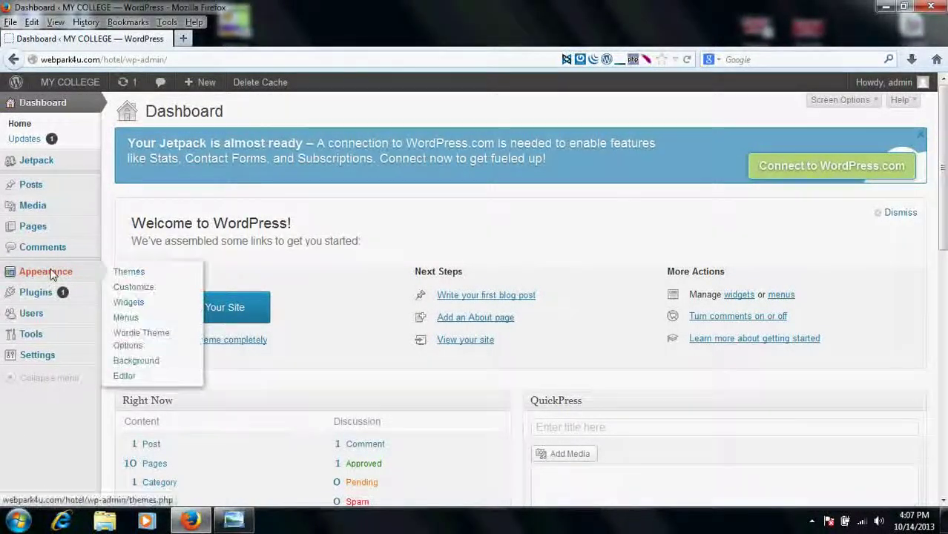
# - Open Appearance > Menus, view the live MY COLLEGE site in a new tab, then return
pyautogui.click(140, 322)
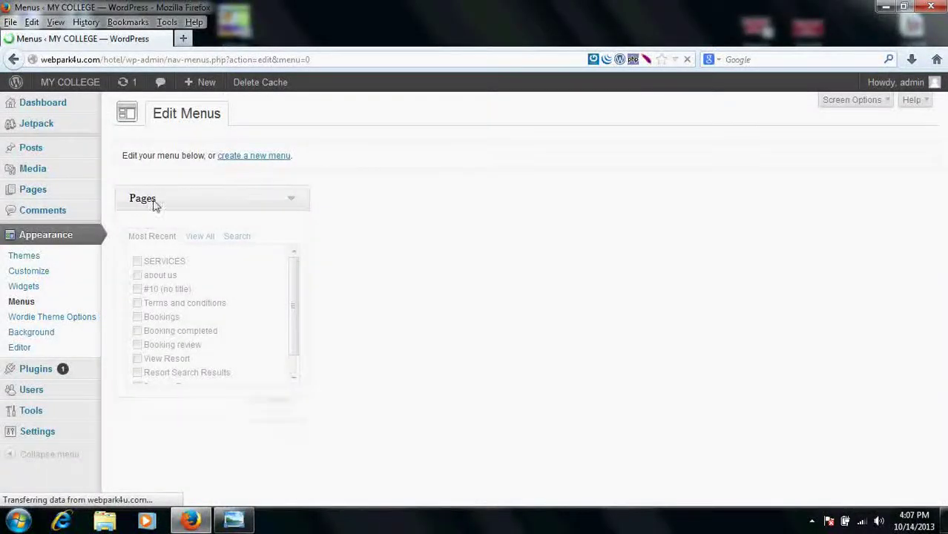
pyautogui.moveTo(70, 83)
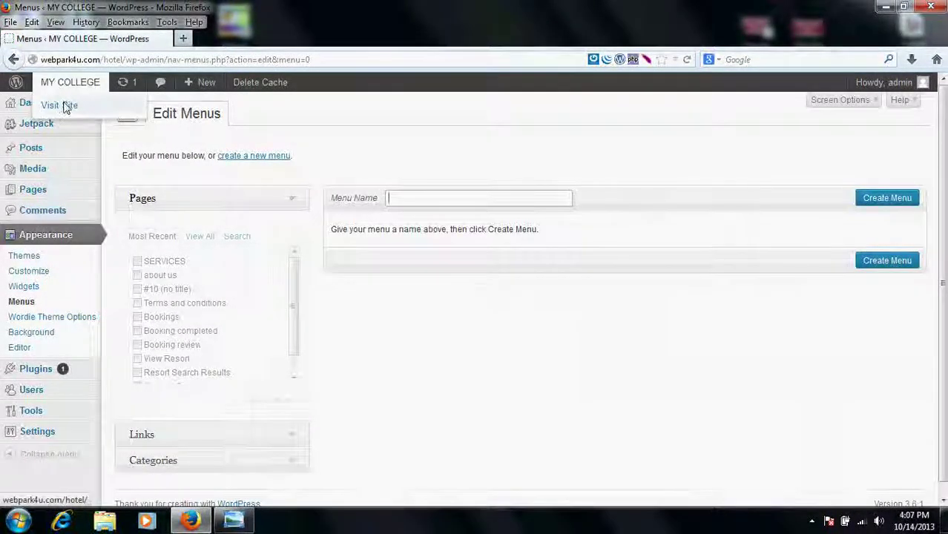
pyautogui.rightClick(71, 105)
pyautogui.click(111, 112)
pyautogui.click(232, 39)
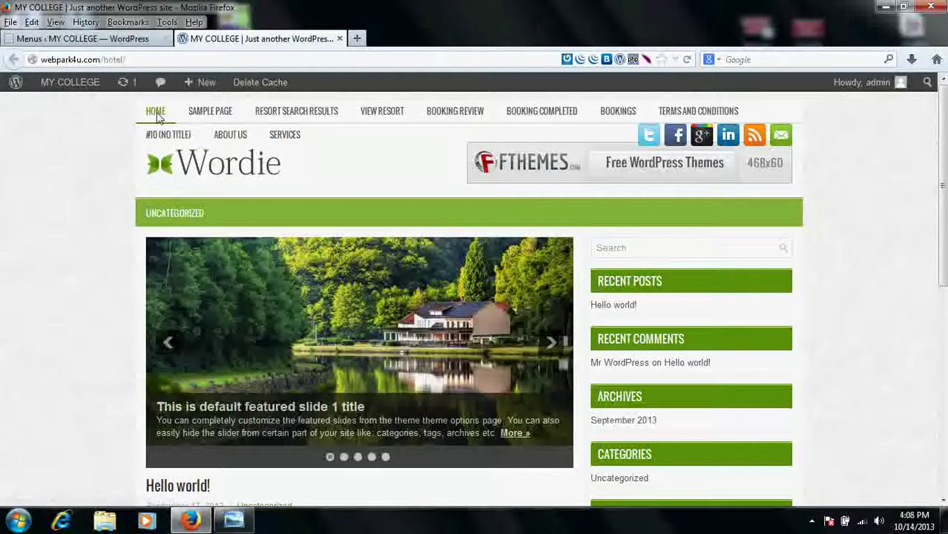
pyautogui.click(110, 41)
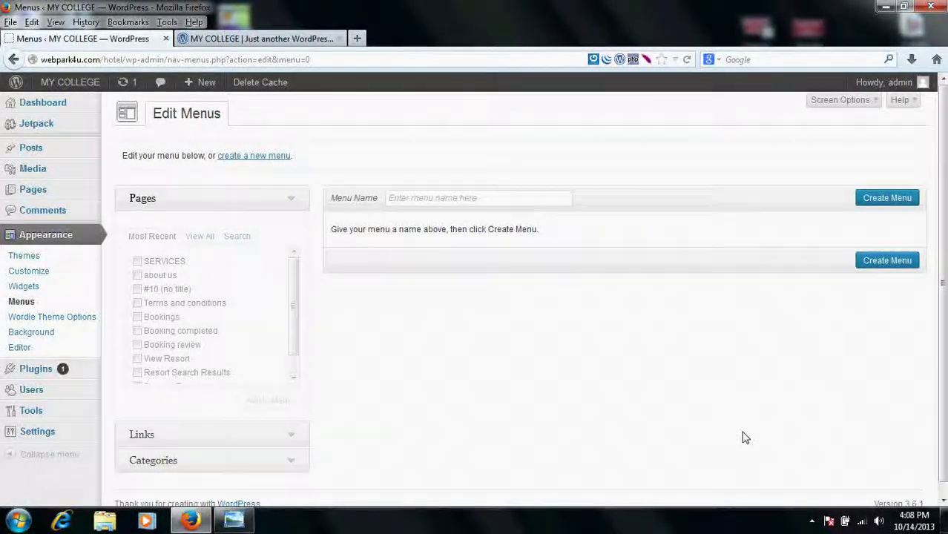
pyautogui.click(410, 199)
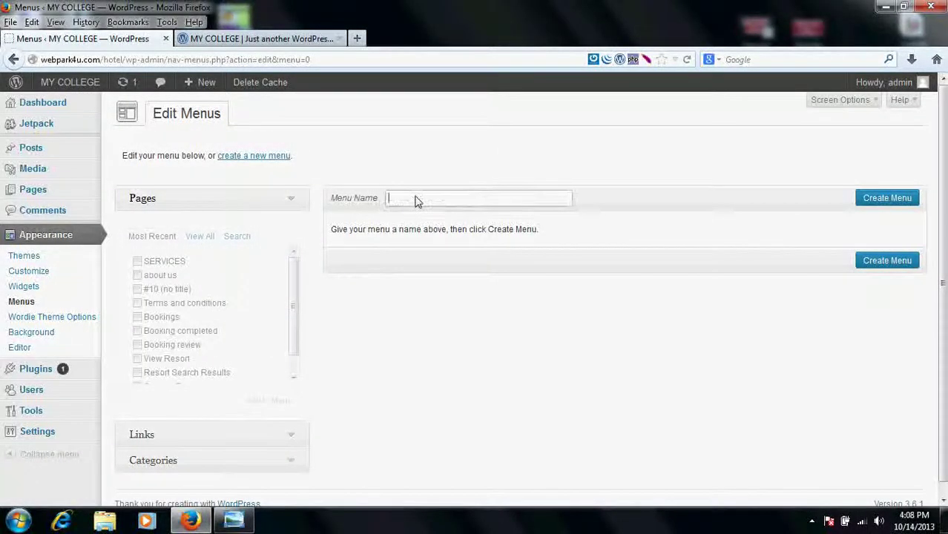
# - Create a new empty menu named 'top menu'
pyautogui.click(251, 39)
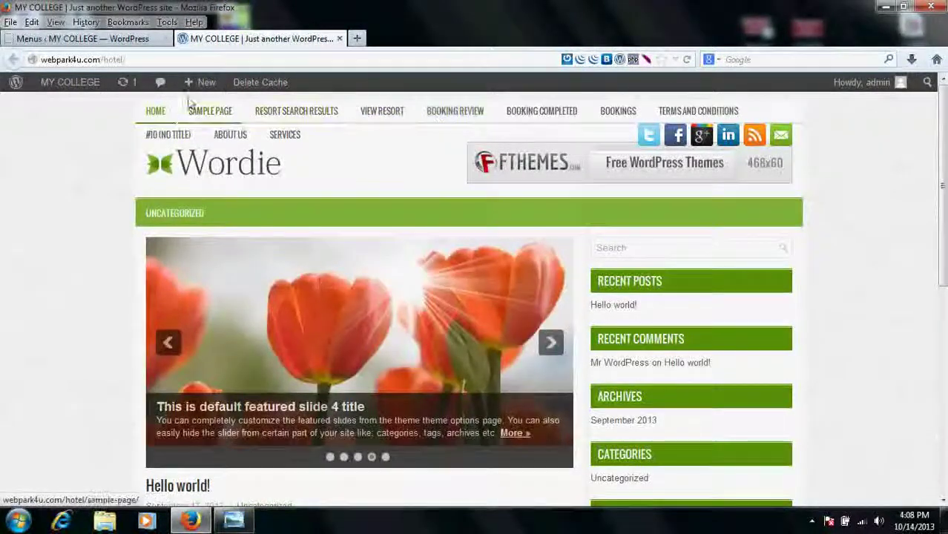
pyautogui.click(84, 40)
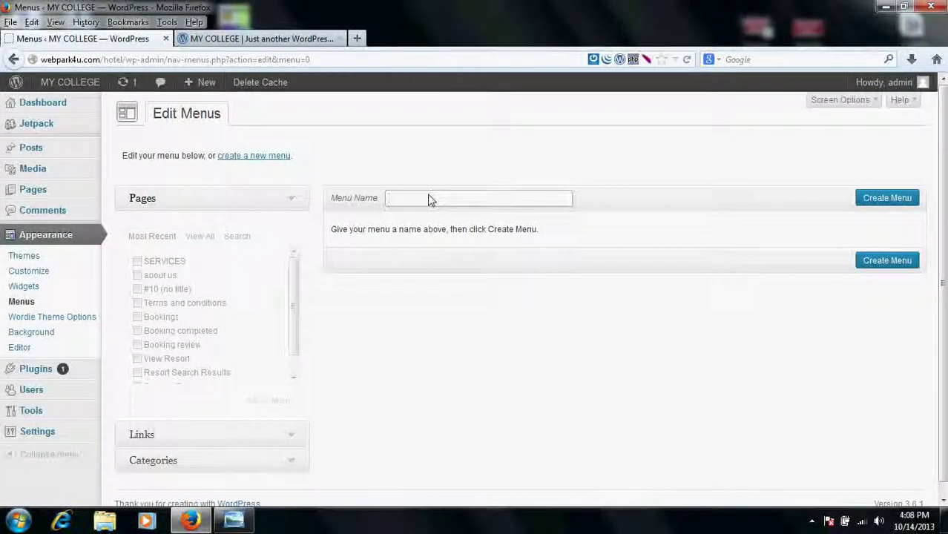
pyautogui.write('top m')
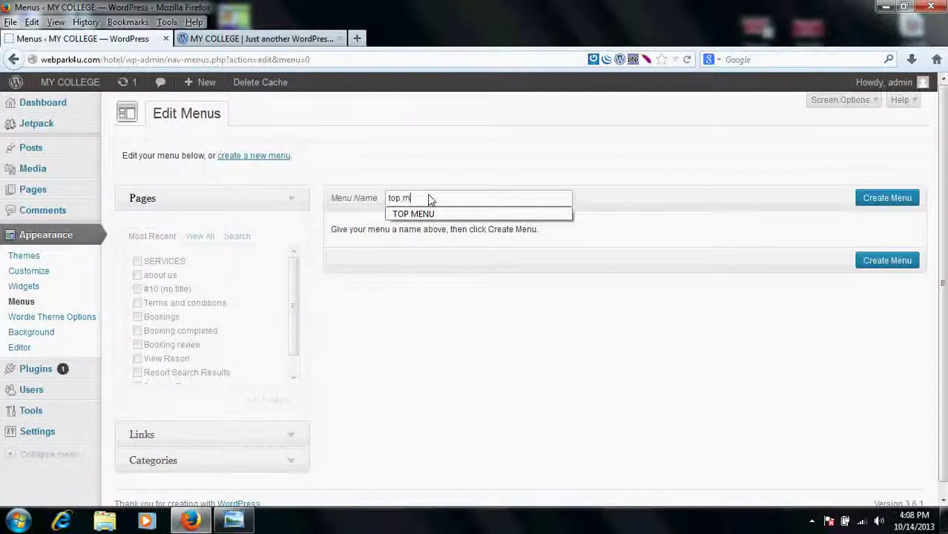
pyautogui.write('enu')
pyautogui.click(843, 217)
pyautogui.click(871, 201)
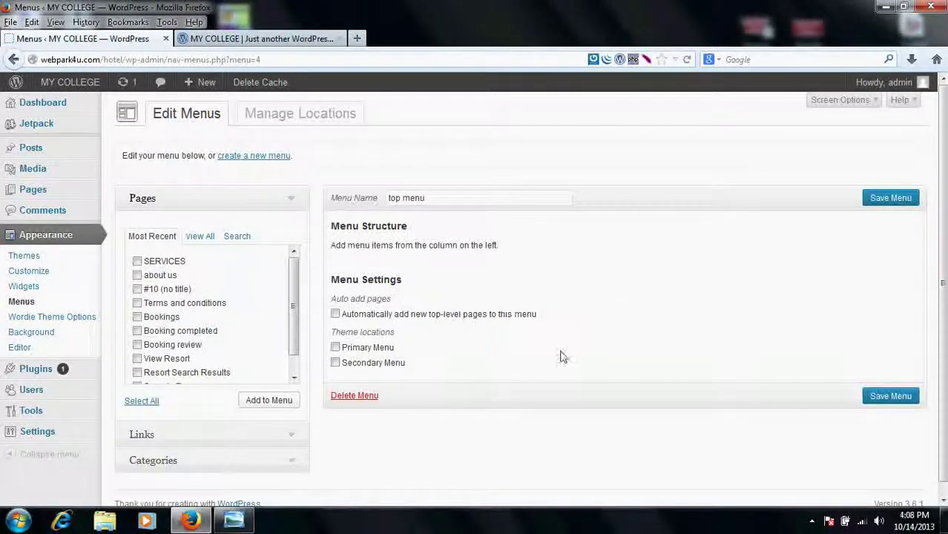
pyautogui.scroll(-1, 493, 285)
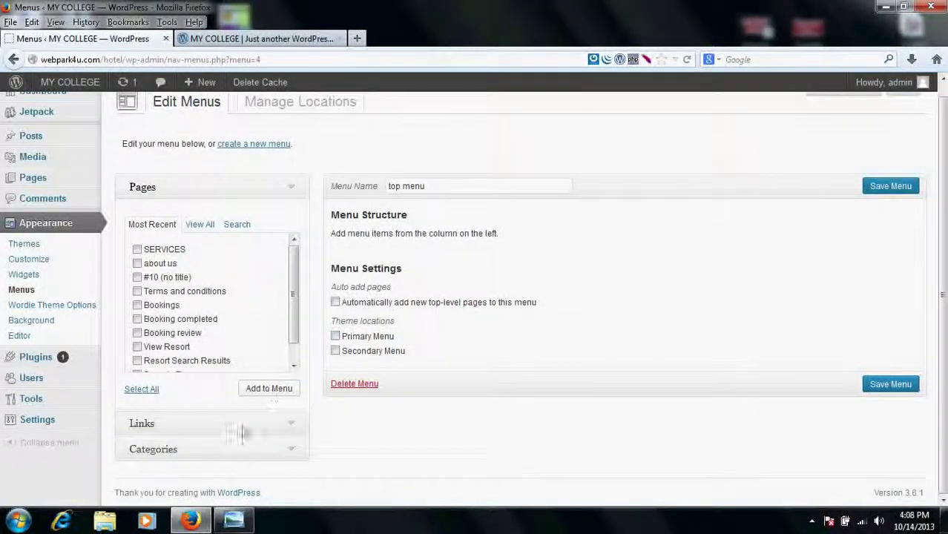
pyautogui.click(144, 425)
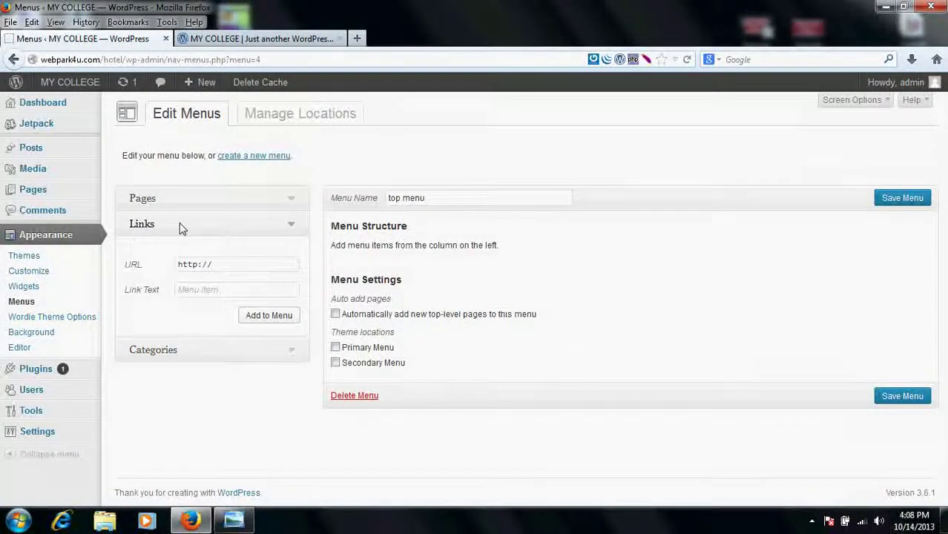
pyautogui.click(198, 294)
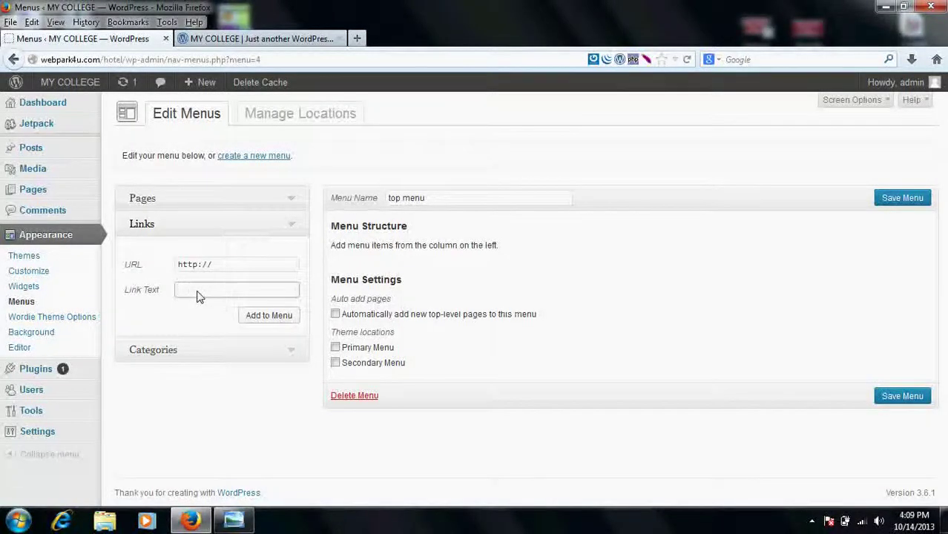
pyautogui.write('HOME')
pyautogui.doubleClick(220, 271)
pyautogui.click(223, 268)
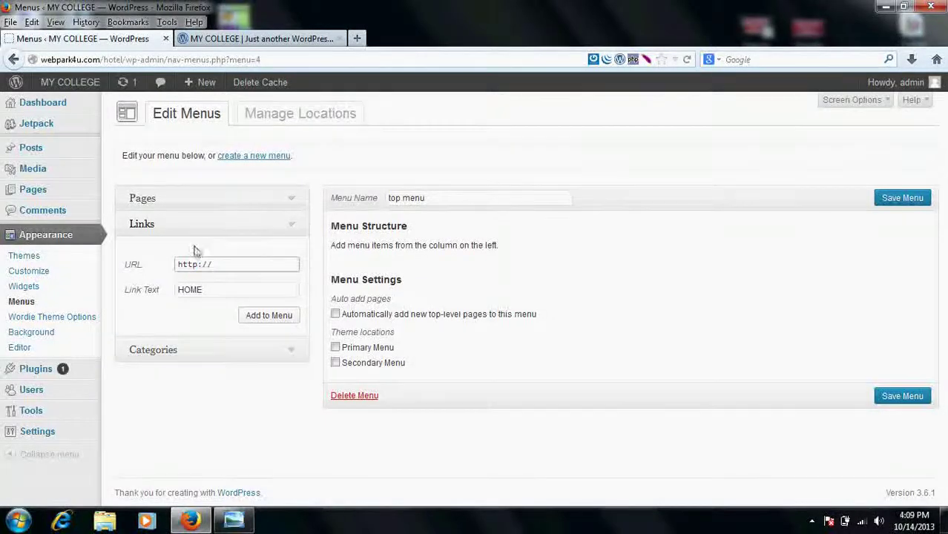
pyautogui.moveTo(101, 59); pyautogui.dragTo(4, 67)
pyautogui.hotkey('ctrl', 'c')
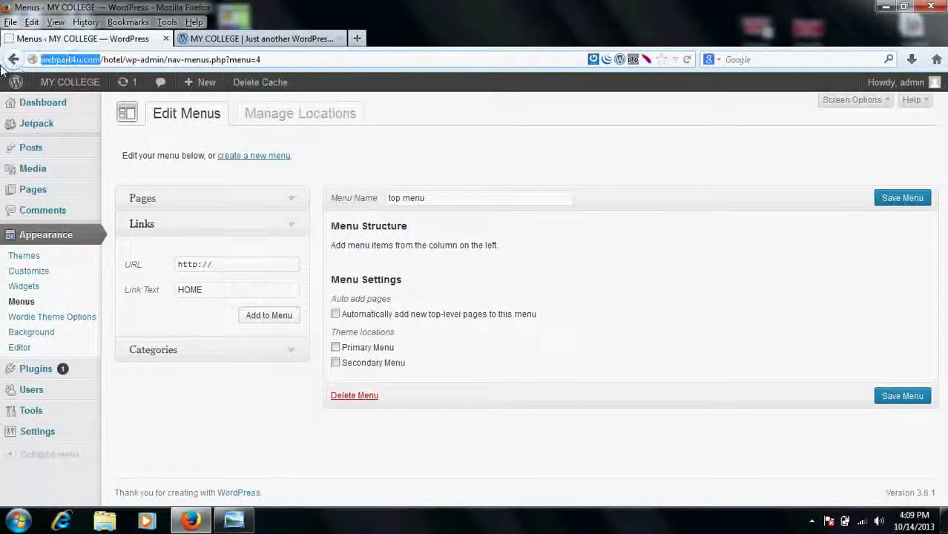
pyautogui.tripleClick(242, 267)
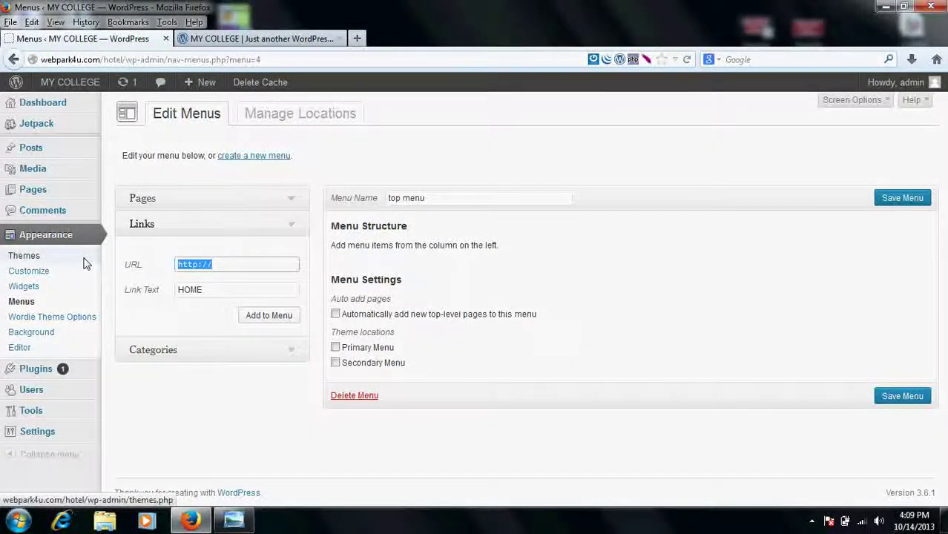
pyautogui.hotkey('ctrl', 'v')
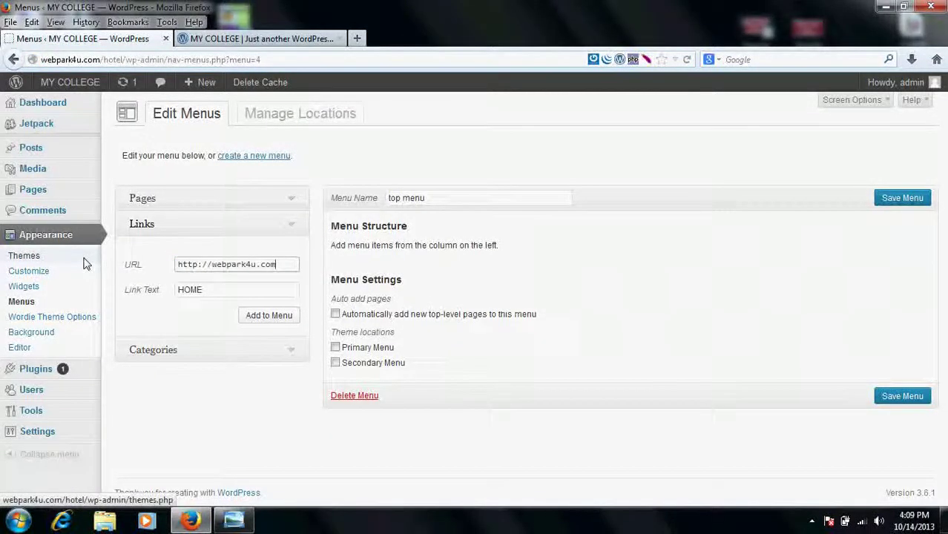
pyautogui.click(279, 323)
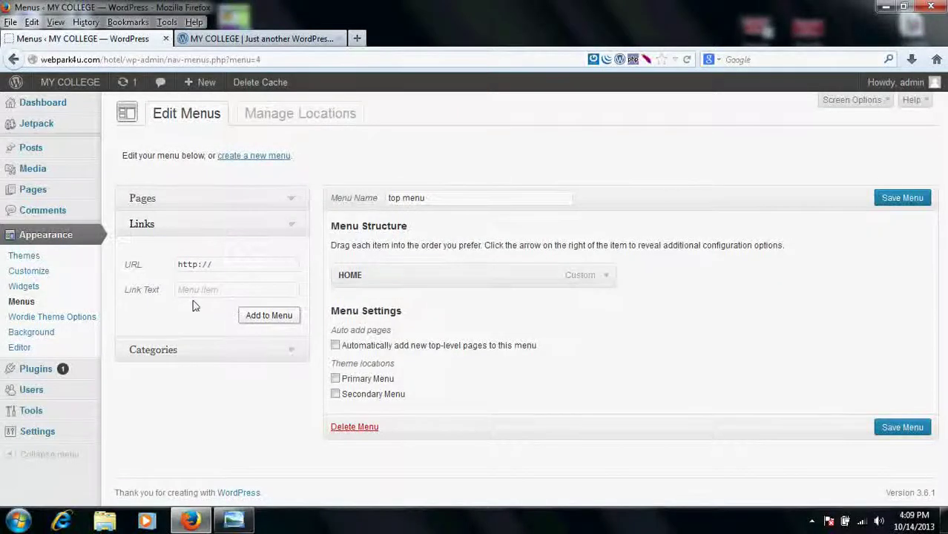
# - Enter ABOUT US as the text for a second custom link in the Links box
pyautogui.click(214, 293)
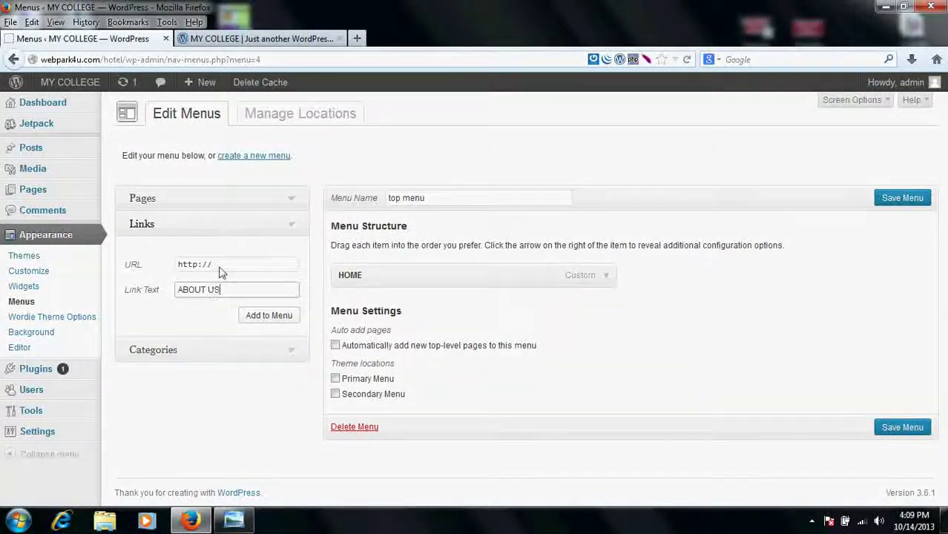
pyautogui.click(220, 266)
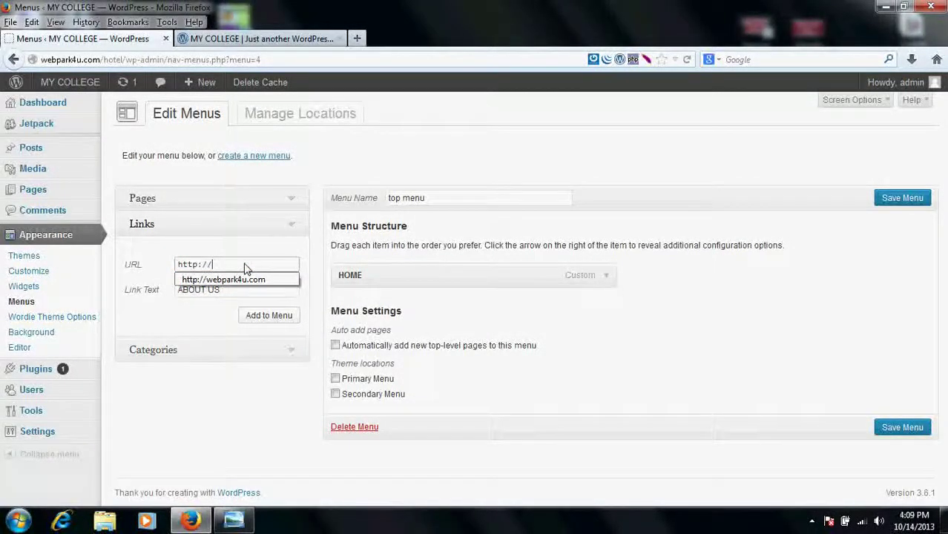
pyautogui.click(152, 258)
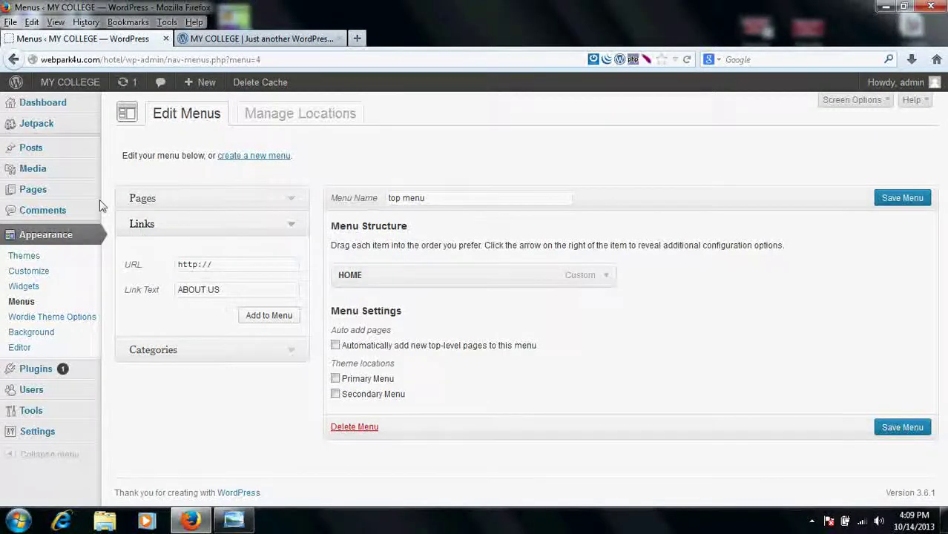
pyautogui.moveTo(60, 197)
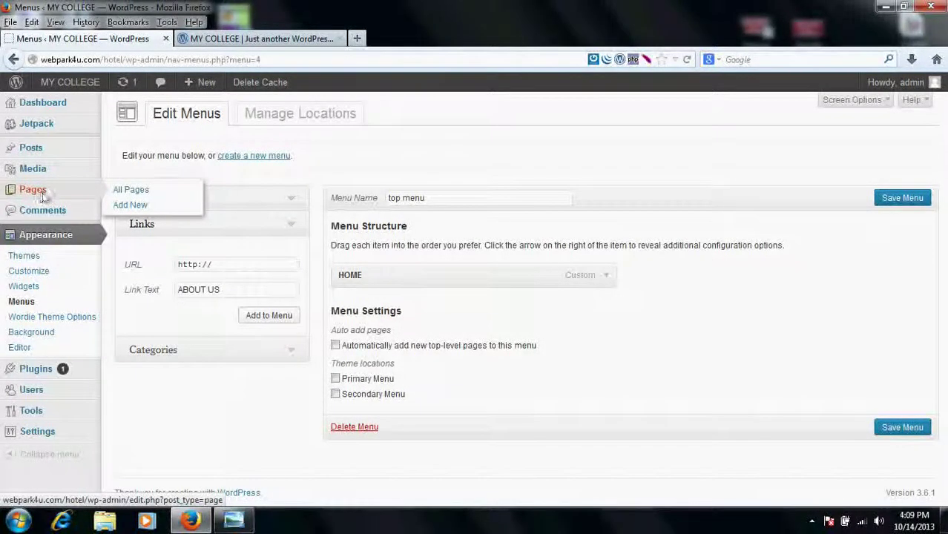
pyautogui.rightClick(131, 207)
# - Start a new page in a new tab and title it ABOUT US
pyautogui.click(153, 216)
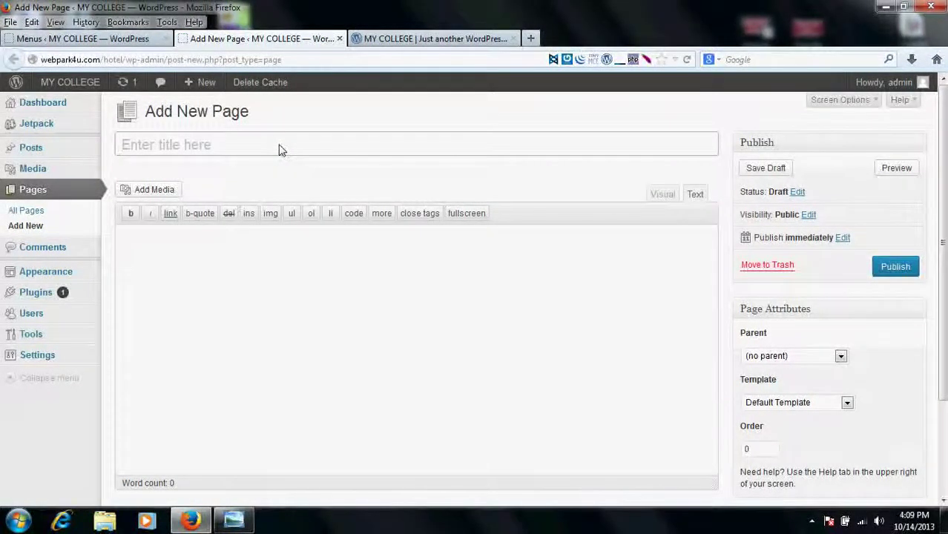
pyautogui.click(280, 150)
pyautogui.write('a')
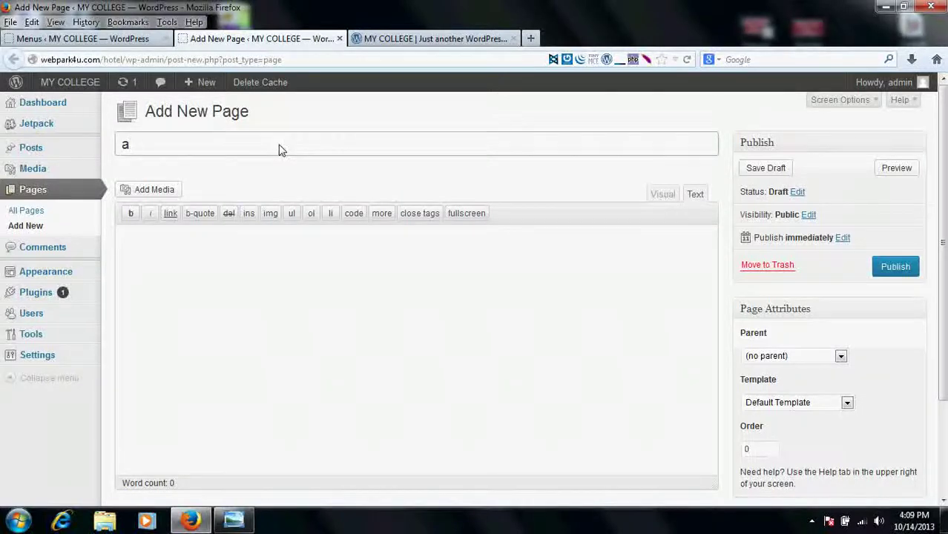
pyautogui.write('BOUT US')
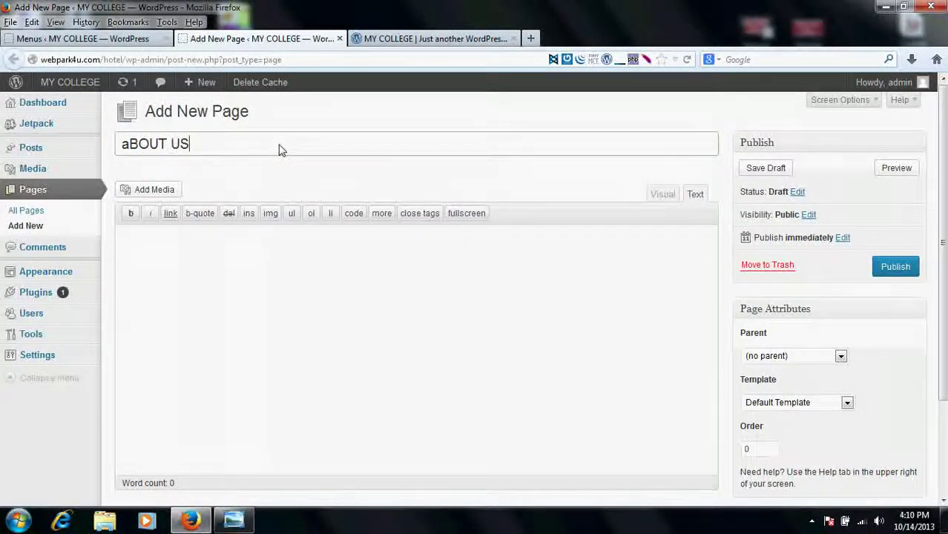
pyautogui.click(128, 144)
pyautogui.press('BackSpace')
pyautogui.write('A')
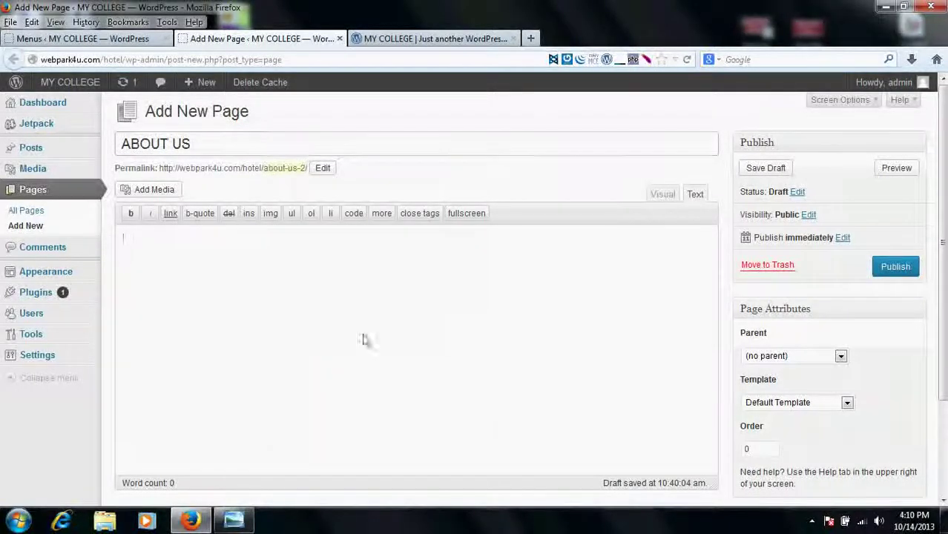
# - Apply the Full Width, no sidebar(s) template and publish the ABOUT US page
pyautogui.scroll(-2, 512, 330)
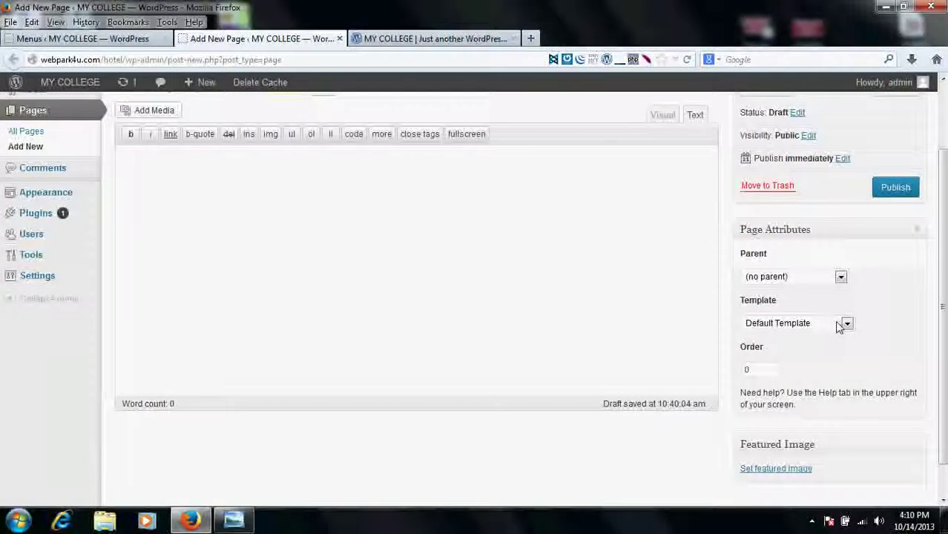
pyautogui.click(844, 325)
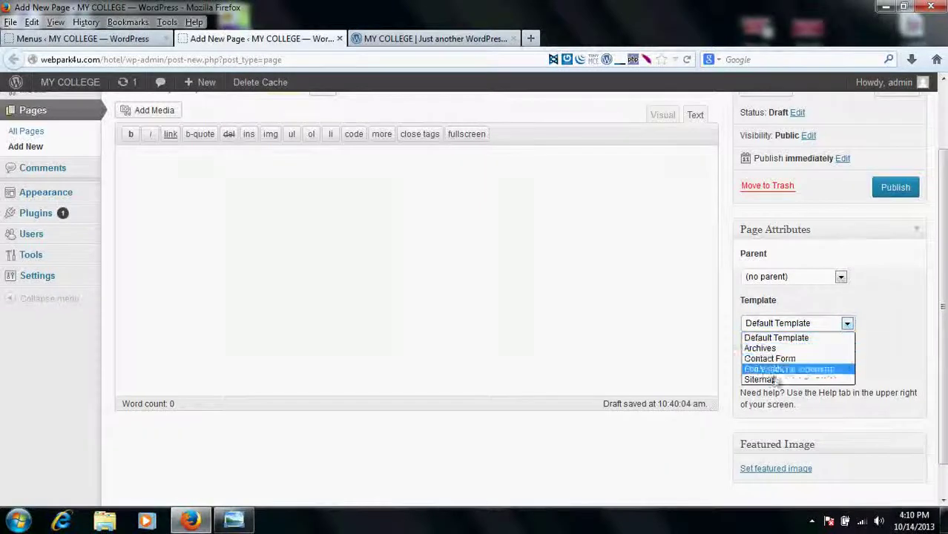
pyautogui.click(814, 370)
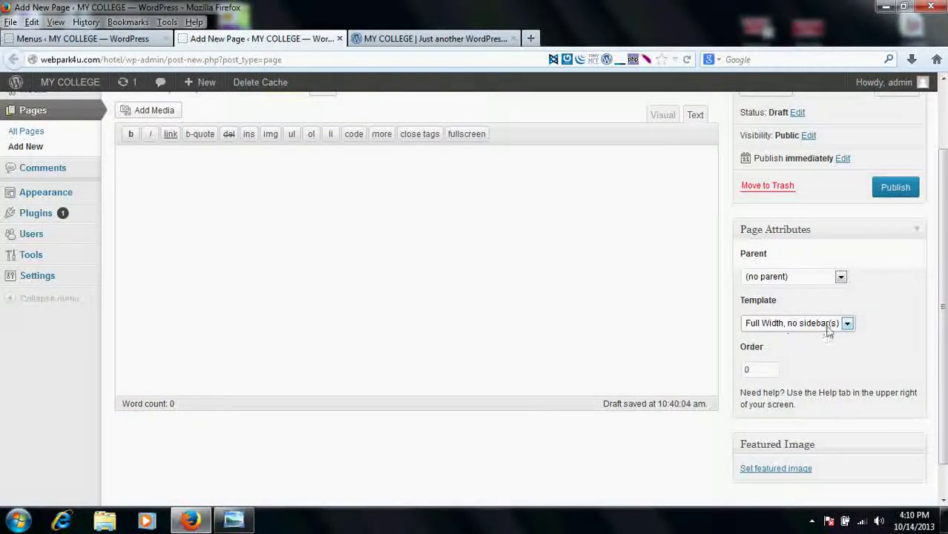
pyautogui.click(890, 190)
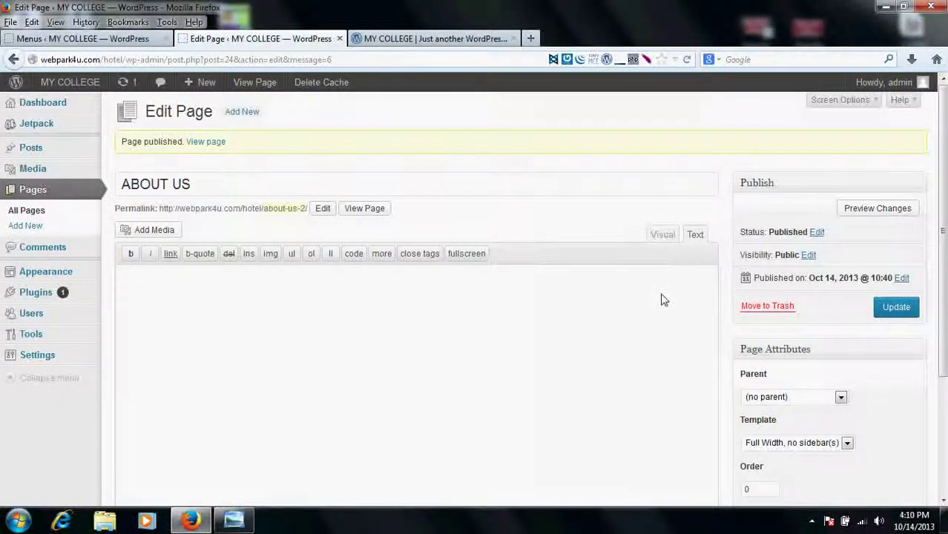
# - View the published ABOUT US page and copy its /hotel/about-us-2/ web address
pyautogui.rightClick(375, 210)
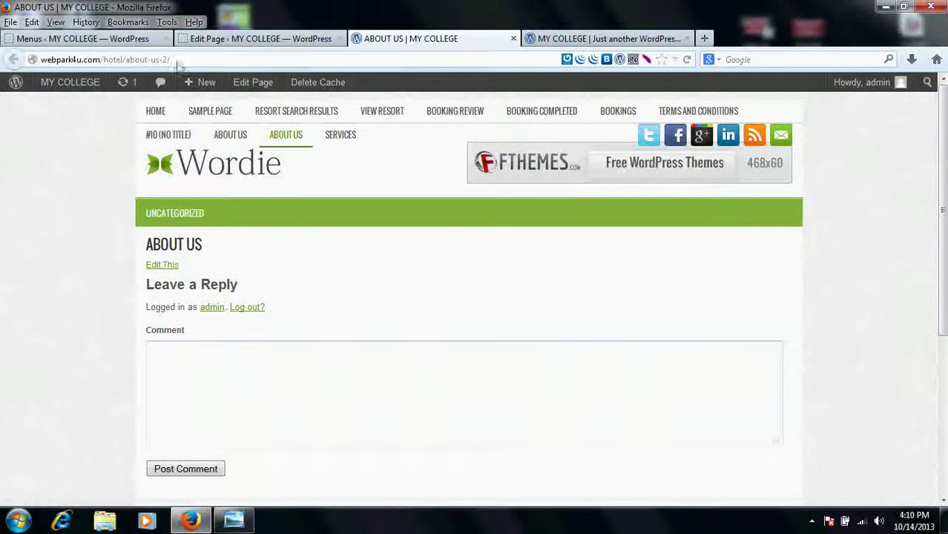
pyautogui.click(144, 64)
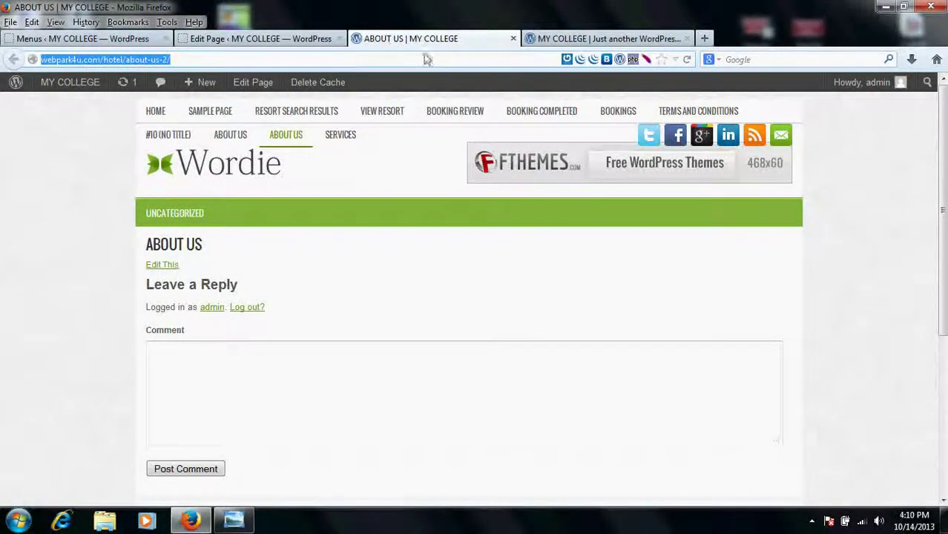
pyautogui.click(291, 40)
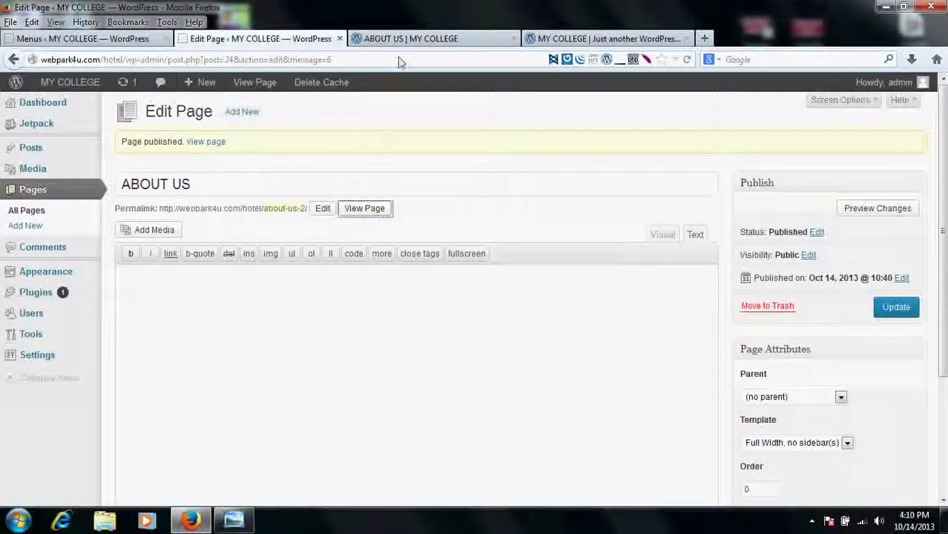
pyautogui.click(410, 39)
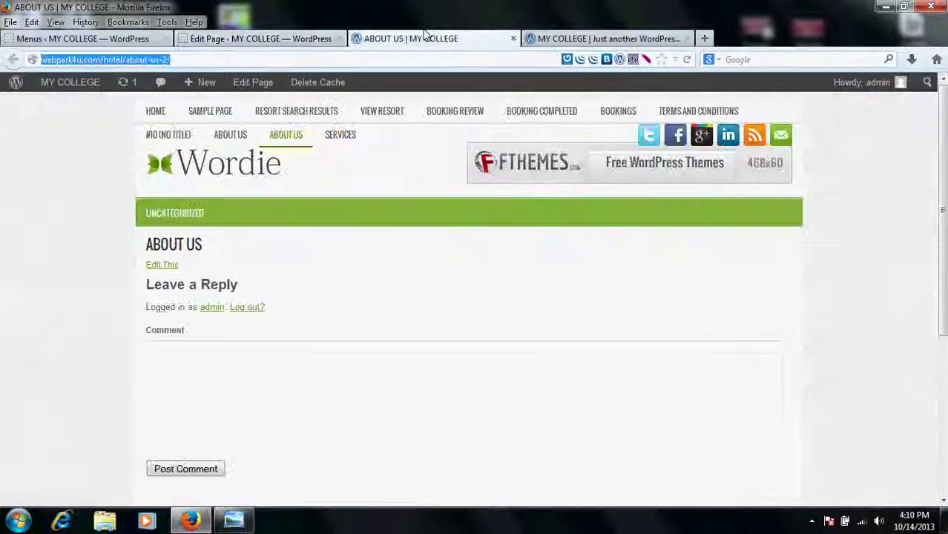
pyautogui.rightClick(119, 59)
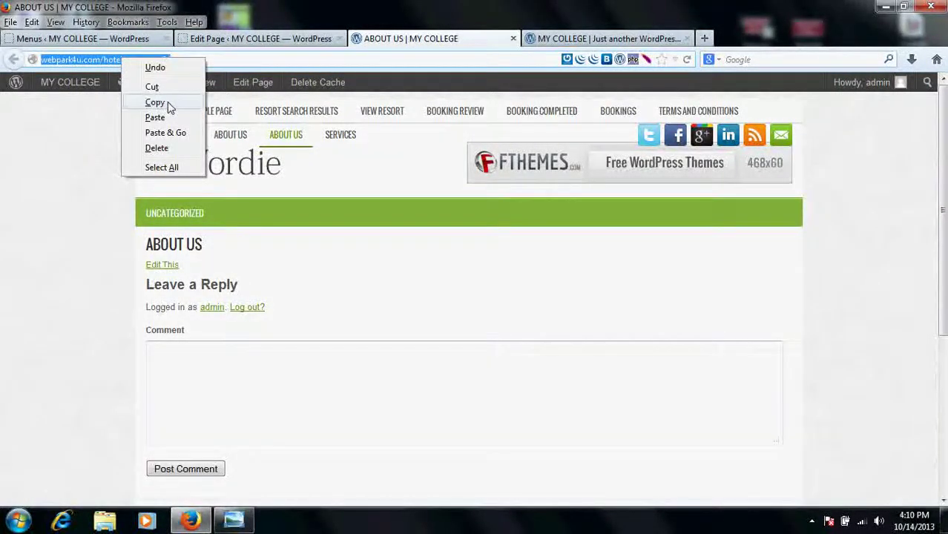
pyautogui.click(167, 102)
pyautogui.click(132, 38)
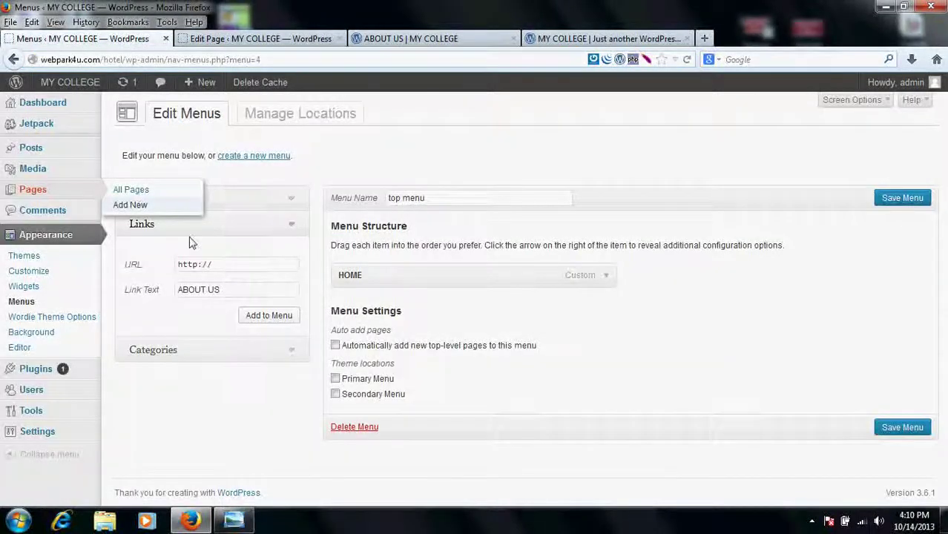
# - Paste the ABOUT US address as the link URL, add it to top menu, and save
pyautogui.moveTo(218, 267); pyautogui.dragTo(155, 276)
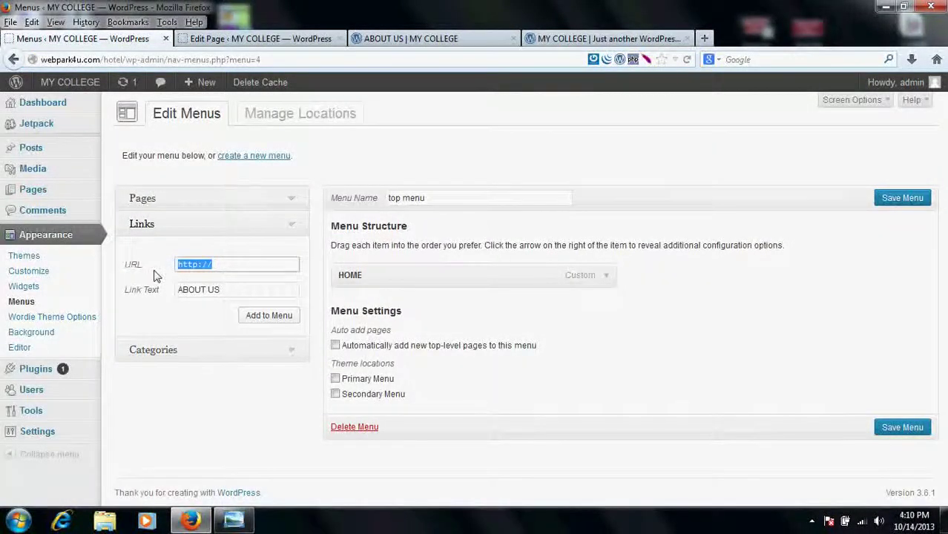
pyautogui.hotkey('ctrl', 'v')
pyautogui.click(280, 318)
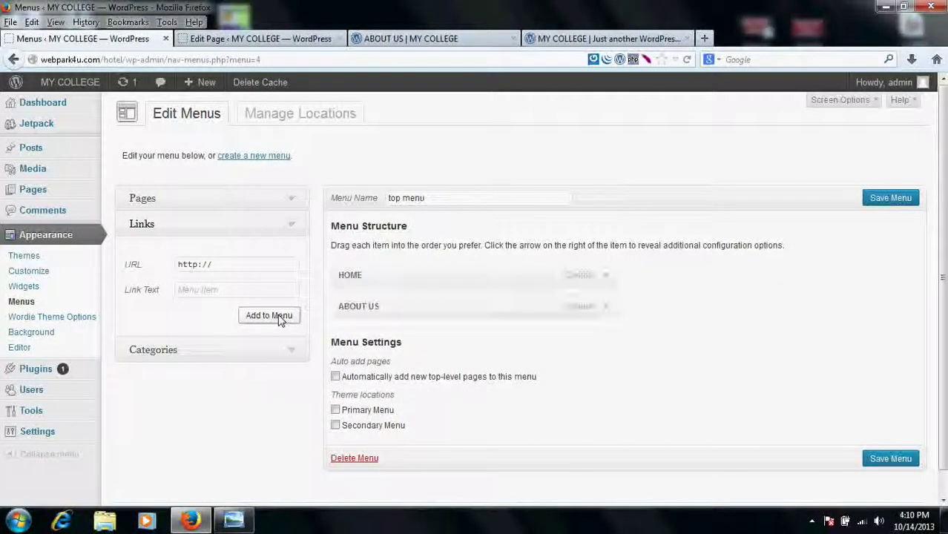
pyautogui.click(216, 293)
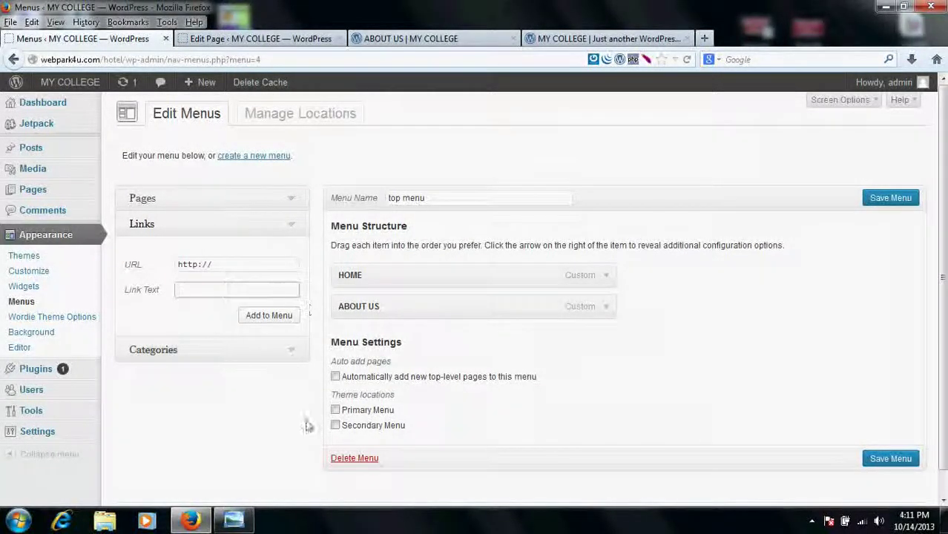
pyautogui.click(889, 203)
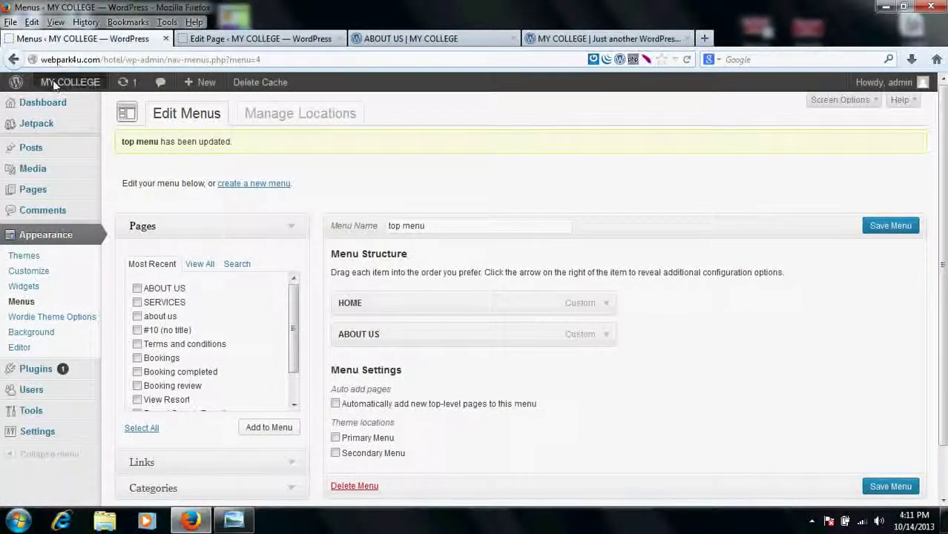
# - Open the live site in a new tab to check it, then return to Menus
pyautogui.moveTo(65, 83)
pyautogui.rightClick(70, 107)
pyautogui.click(111, 112)
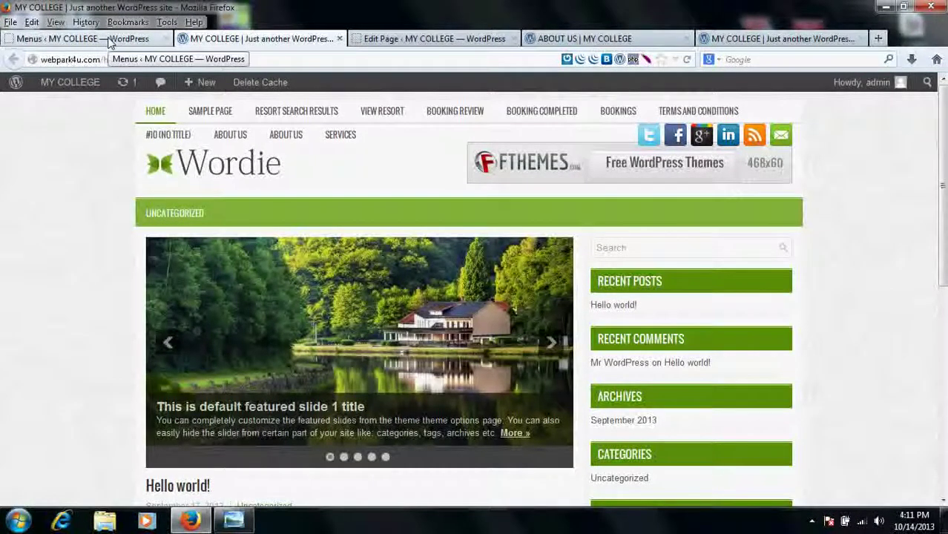
pyautogui.click(109, 39)
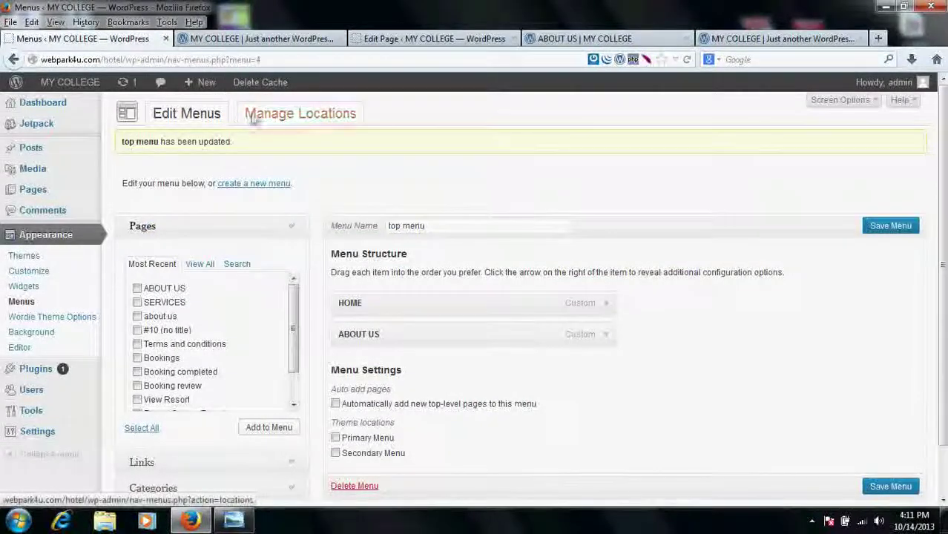
# - Assign top menu to the Primary Menu location, save, and view the site tab
pyautogui.click(321, 115)
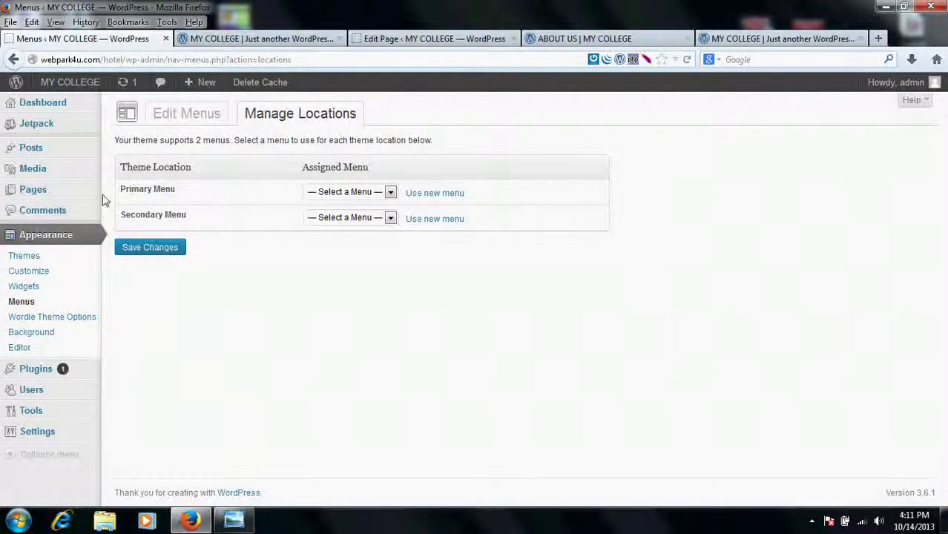
pyautogui.click(341, 191)
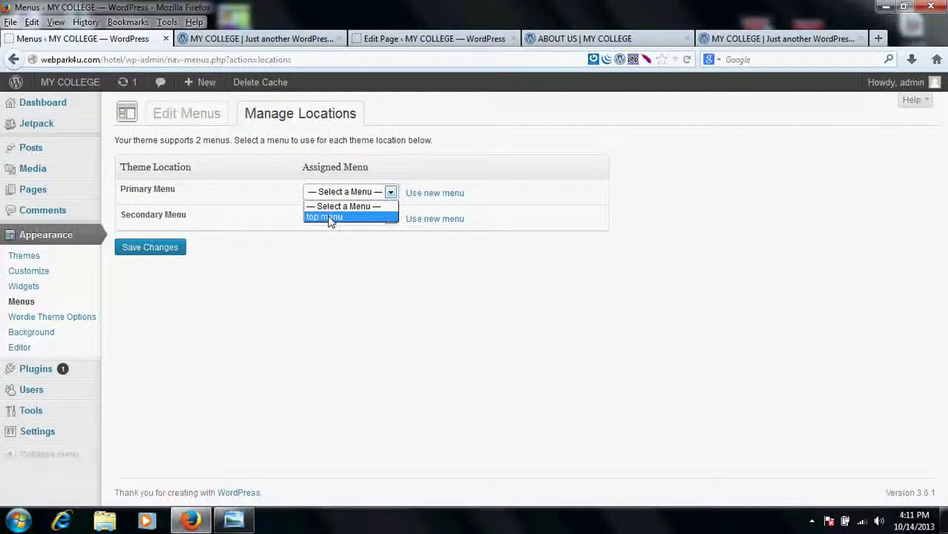
pyautogui.click(329, 217)
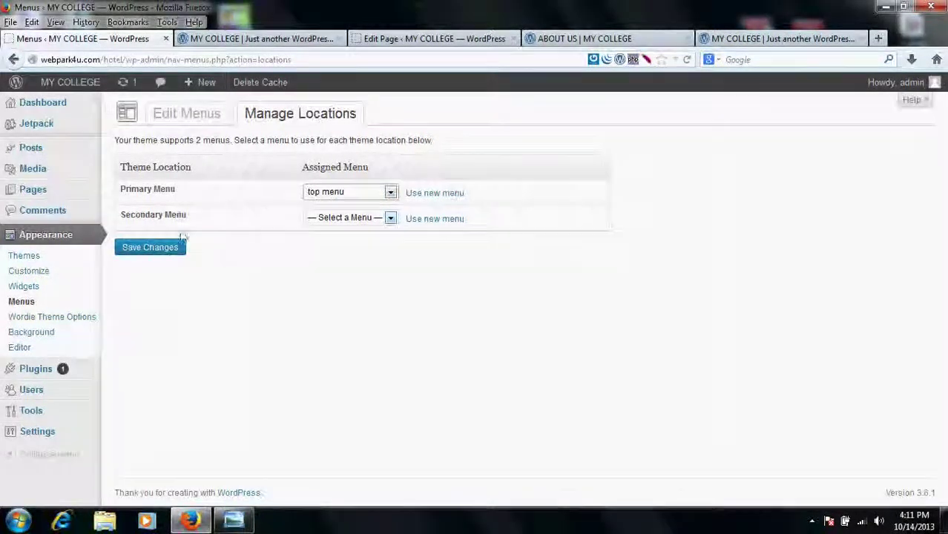
pyautogui.click(150, 247)
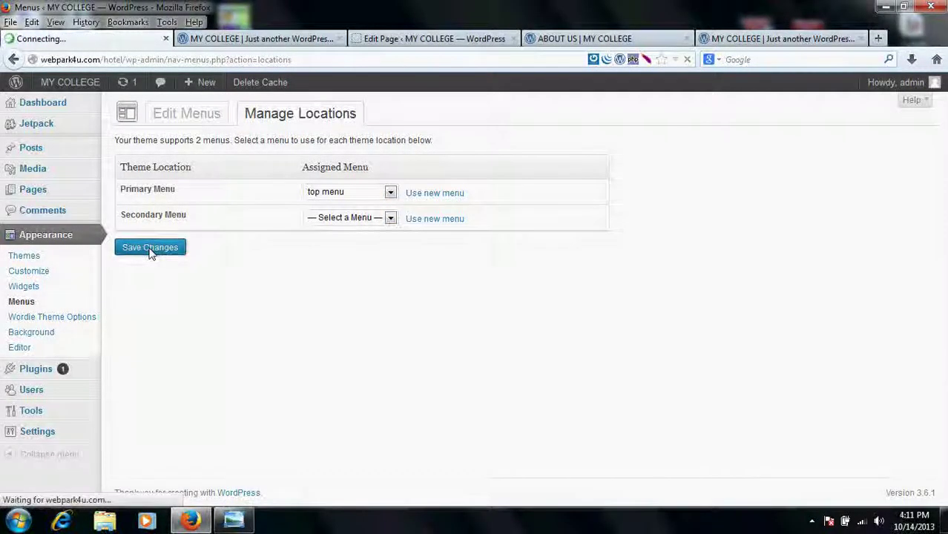
pyautogui.click(260, 39)
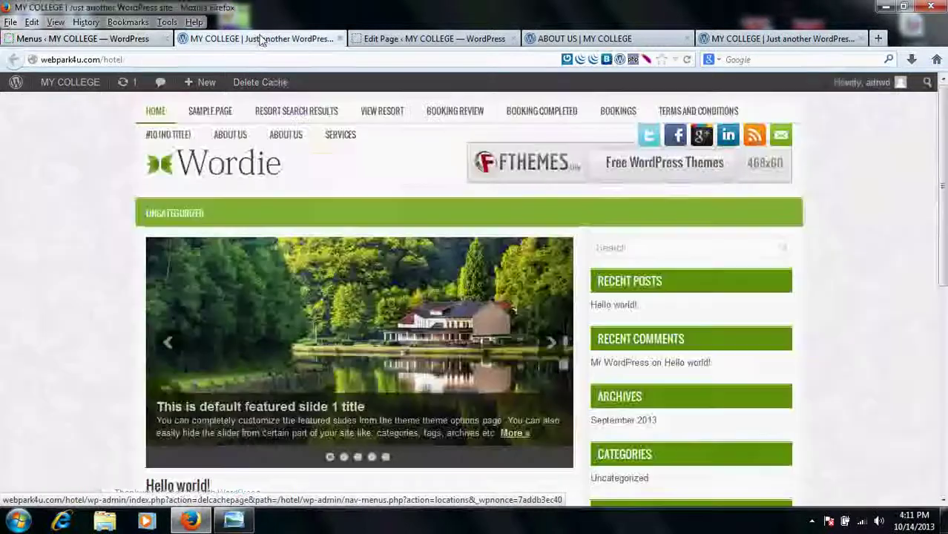
# - Reload the homepage to check its HOME and ABOUT US header, then return to Edit Menus
pyautogui.click(190, 57)
pyautogui.press('Return')
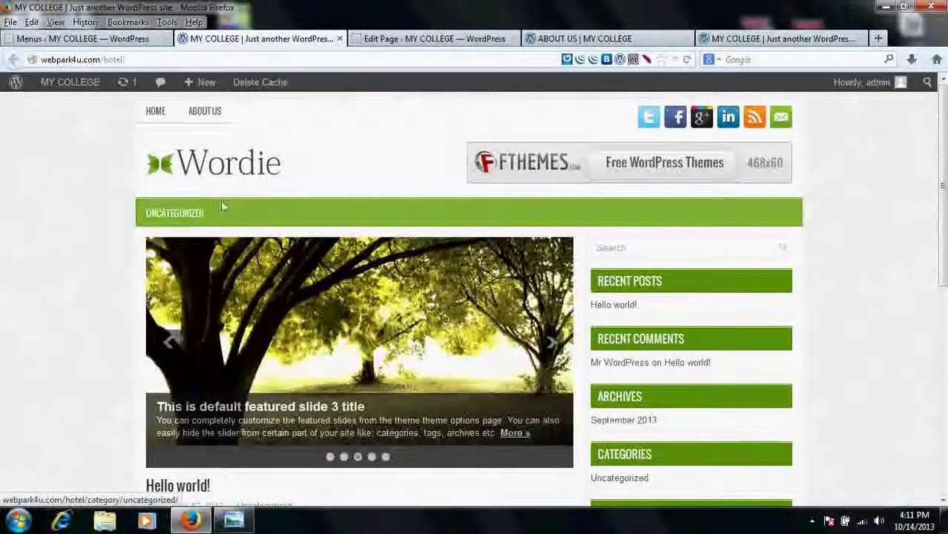
pyautogui.click(108, 40)
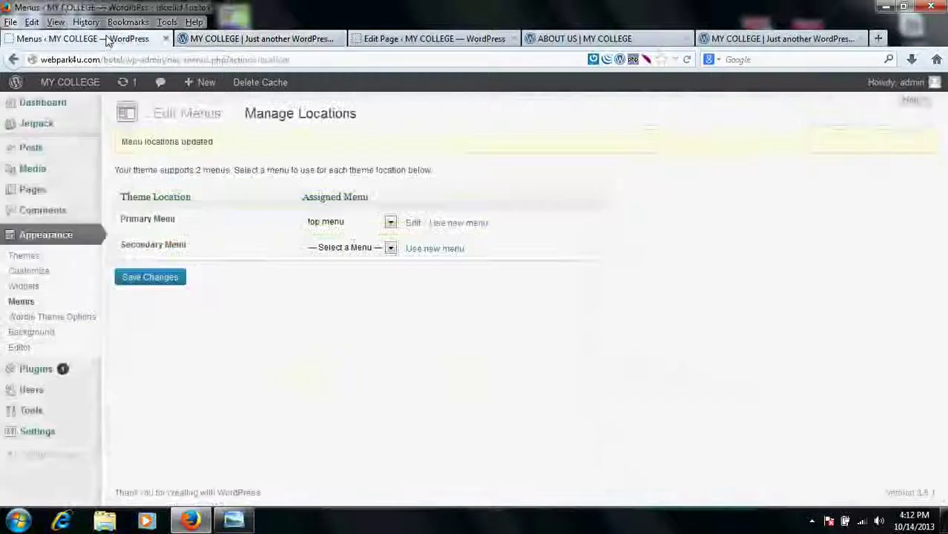
pyautogui.click(178, 113)
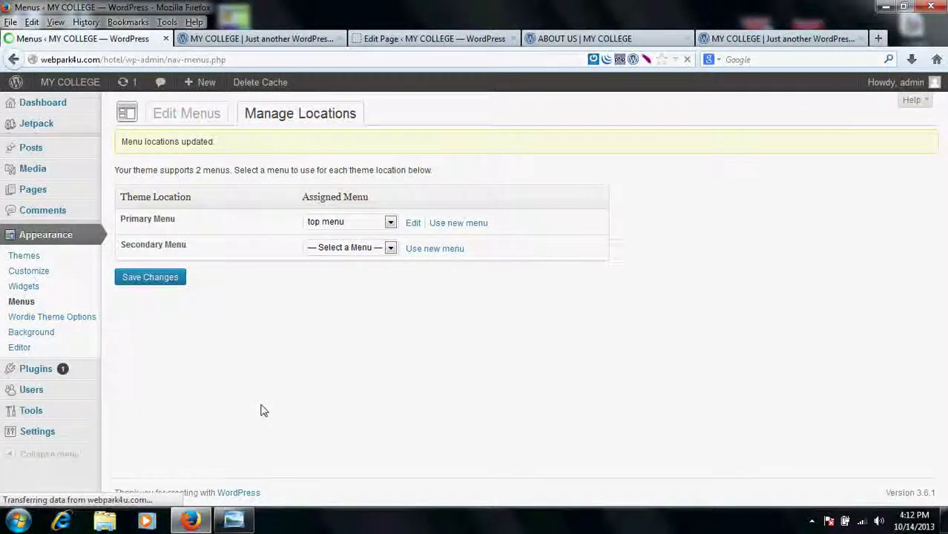
# - Create a new menu named BOTTOM MENU and expand the custom Links fields
pyautogui.click(252, 158)
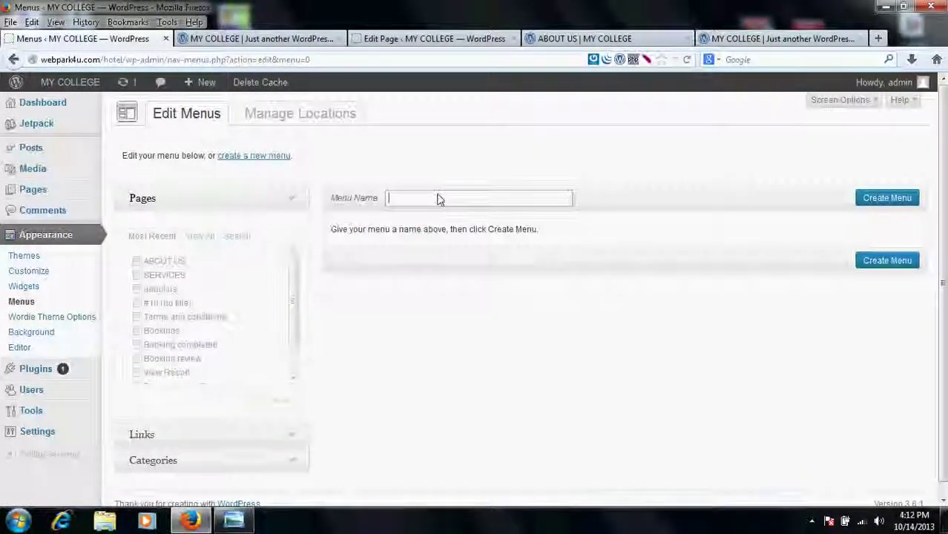
pyautogui.write('BO')
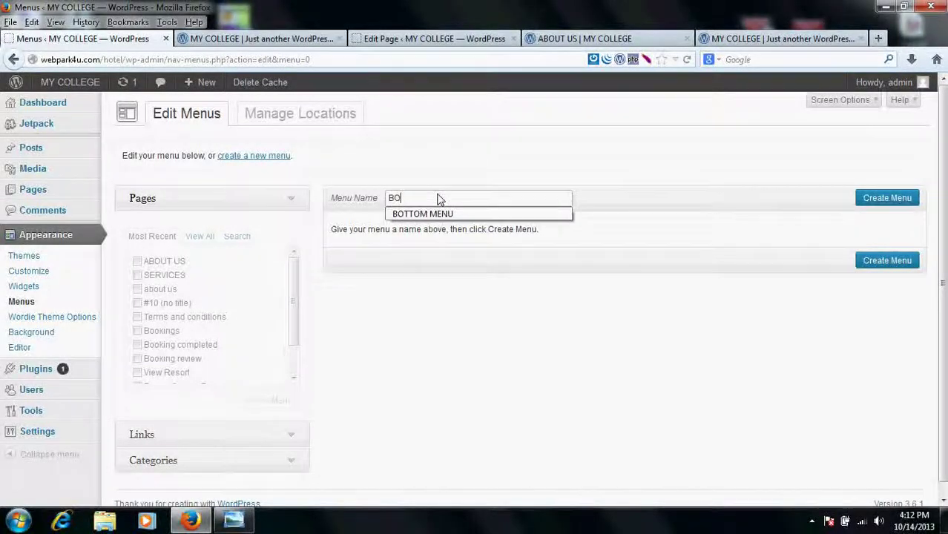
pyautogui.write('TTOM MENU')
pyautogui.click(884, 198)
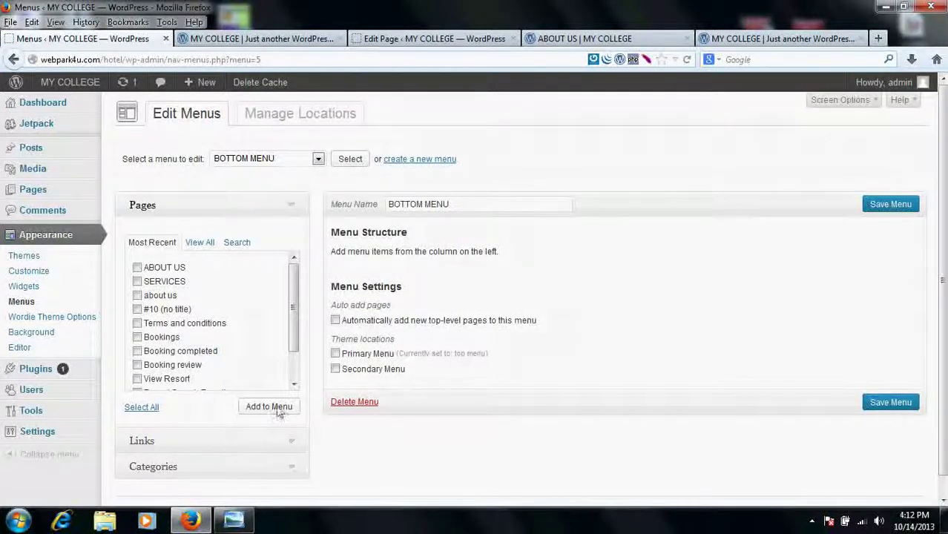
pyautogui.click(152, 443)
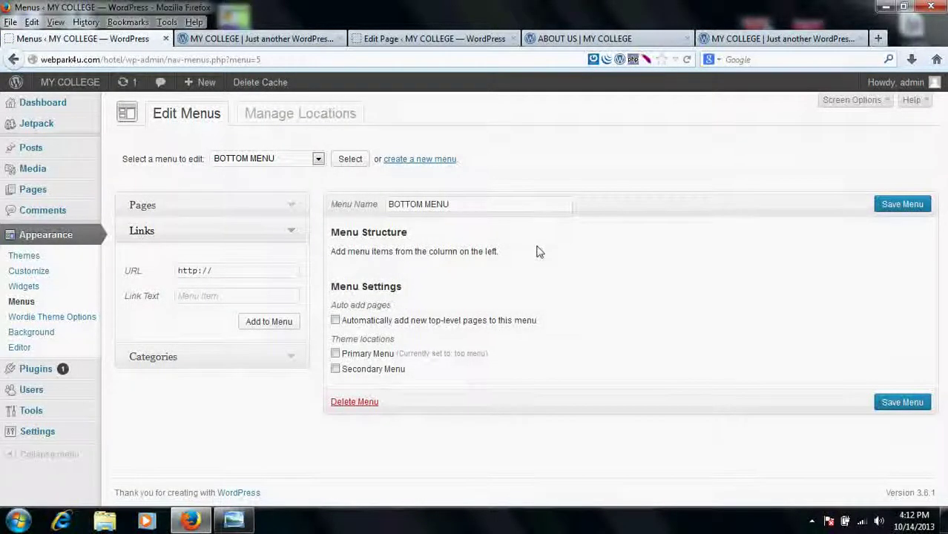
pyautogui.click(208, 298)
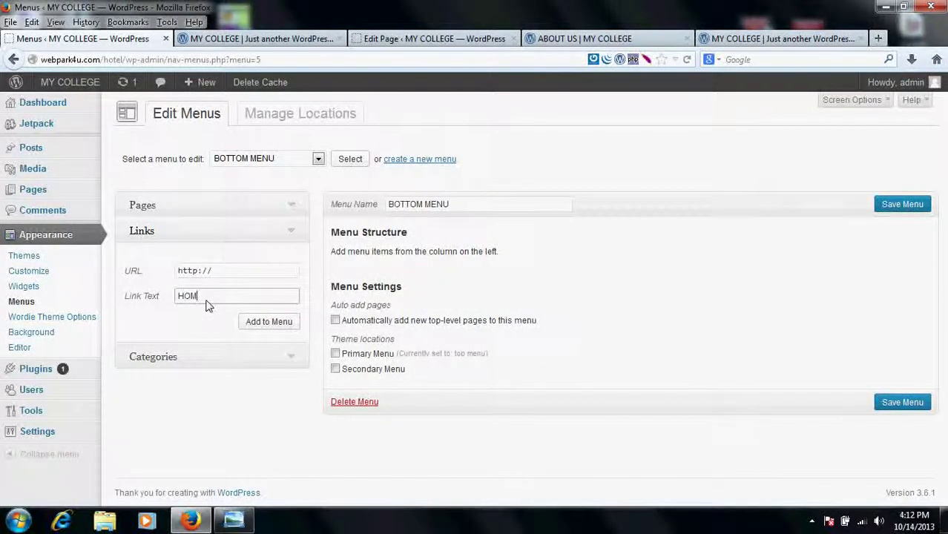
pyautogui.click(232, 274)
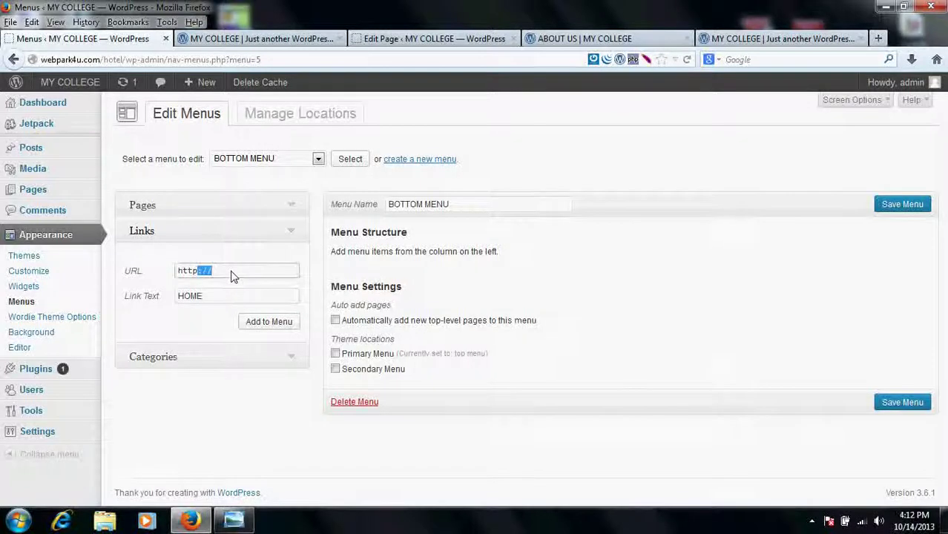
pyautogui.moveTo(232, 275); pyautogui.dragTo(130, 276)
pyautogui.moveTo(103, 59); pyautogui.dragTo(41, 63)
pyautogui.rightClick(65, 64)
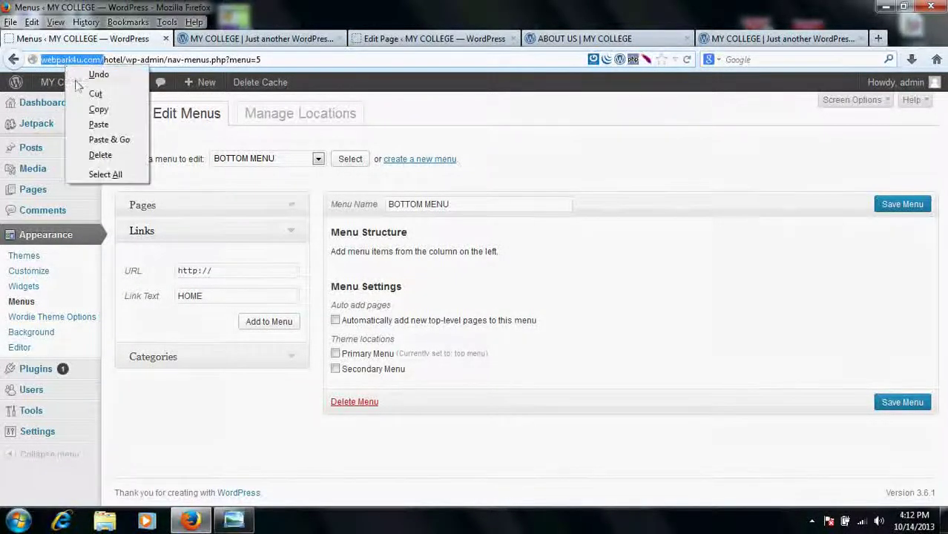
pyautogui.click(99, 111)
pyautogui.moveTo(206, 271); pyautogui.dragTo(140, 288)
pyautogui.rightClick(228, 278)
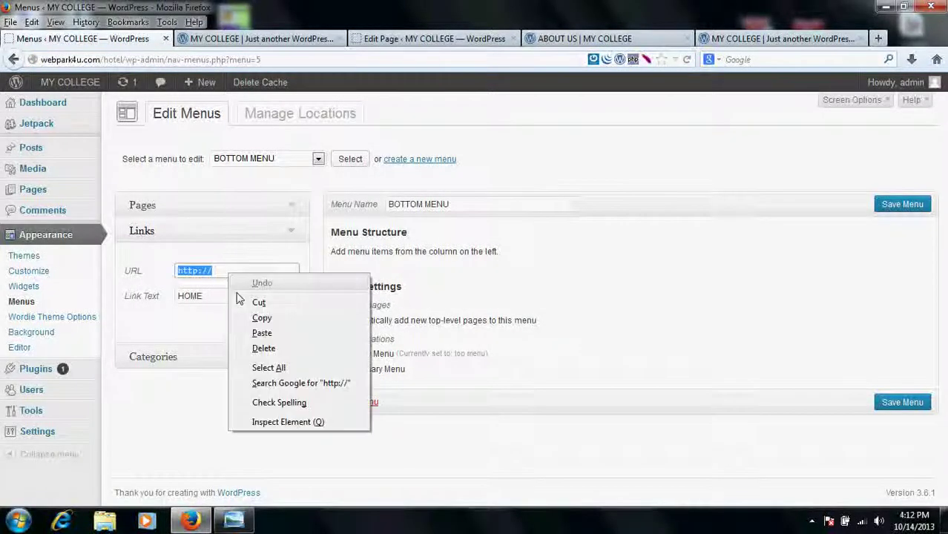
pyautogui.click(261, 333)
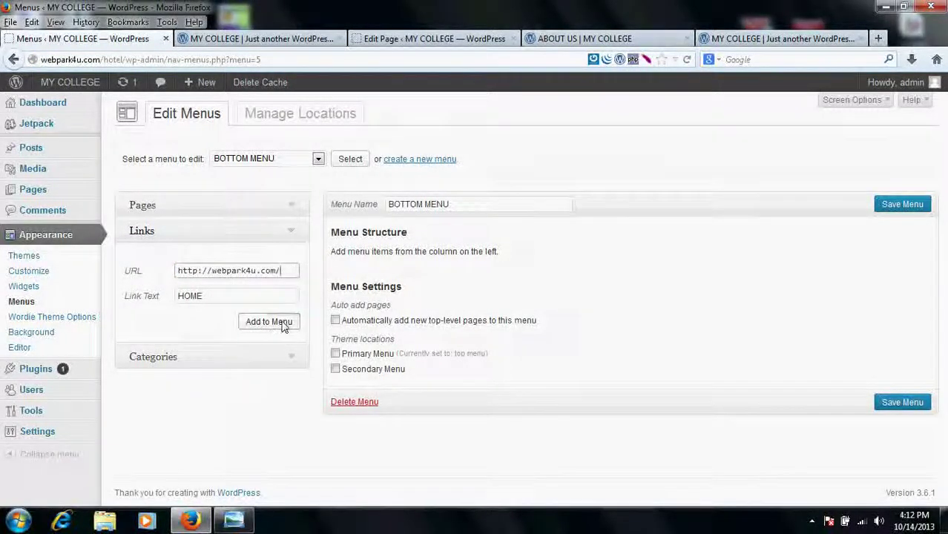
pyautogui.click(281, 325)
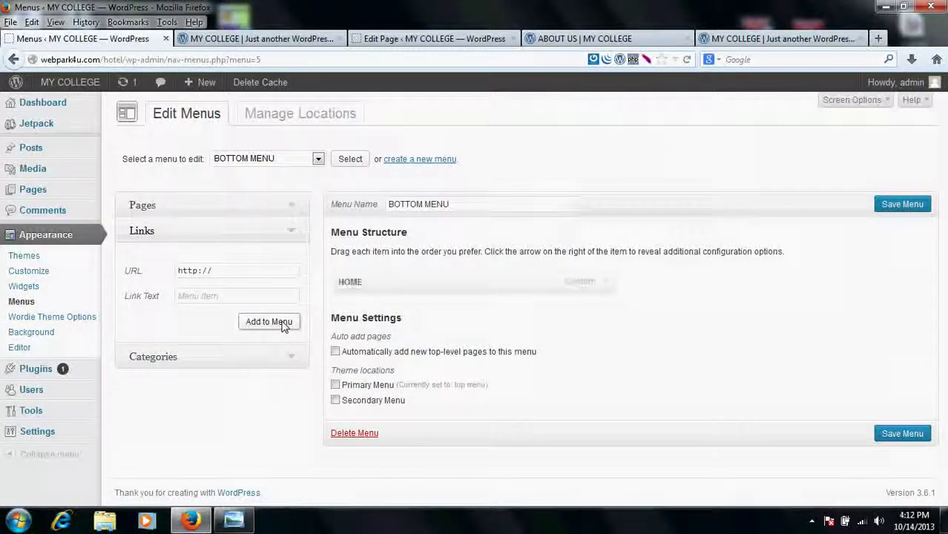
# - Enter Services as the next link text and open a new page editor in another tab
pyautogui.click(251, 299)
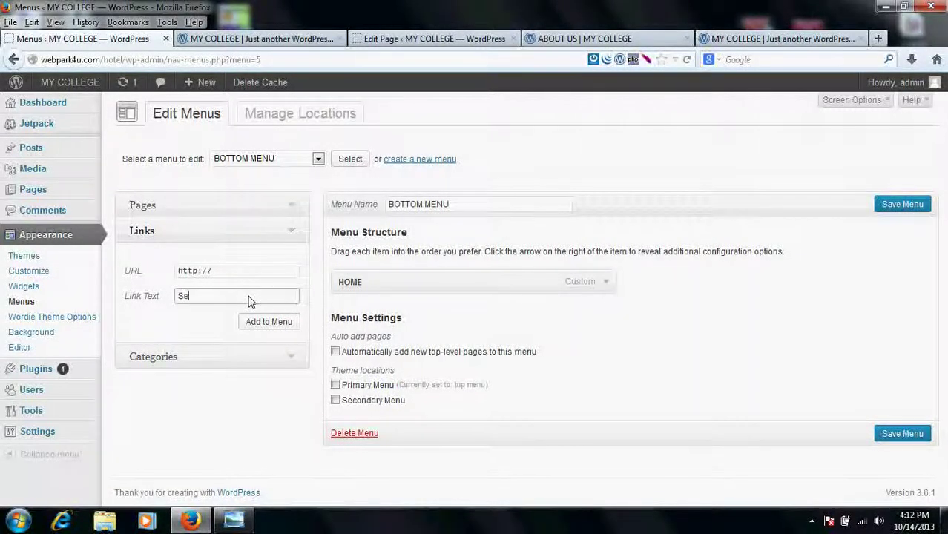
pyautogui.write('Services')
pyautogui.click(233, 273)
pyautogui.click(234, 273)
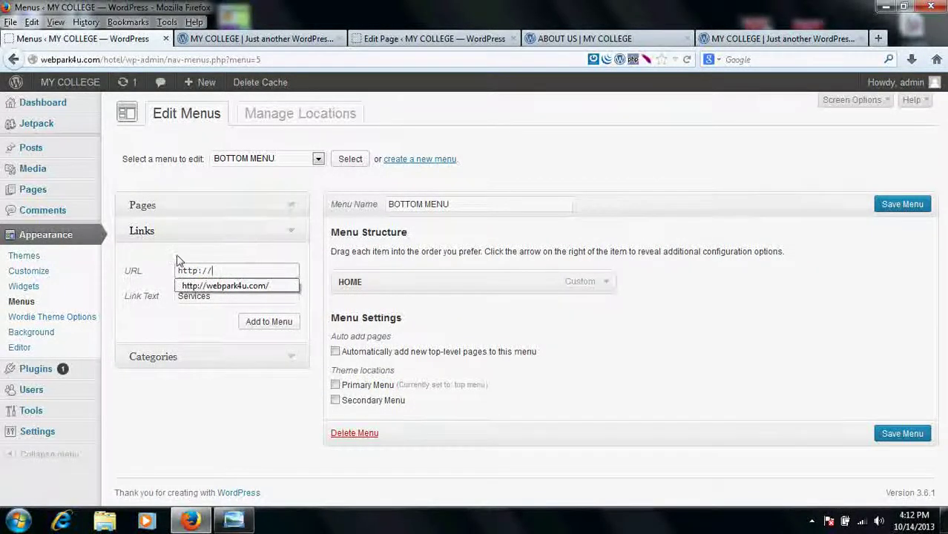
pyautogui.moveTo(38, 189)
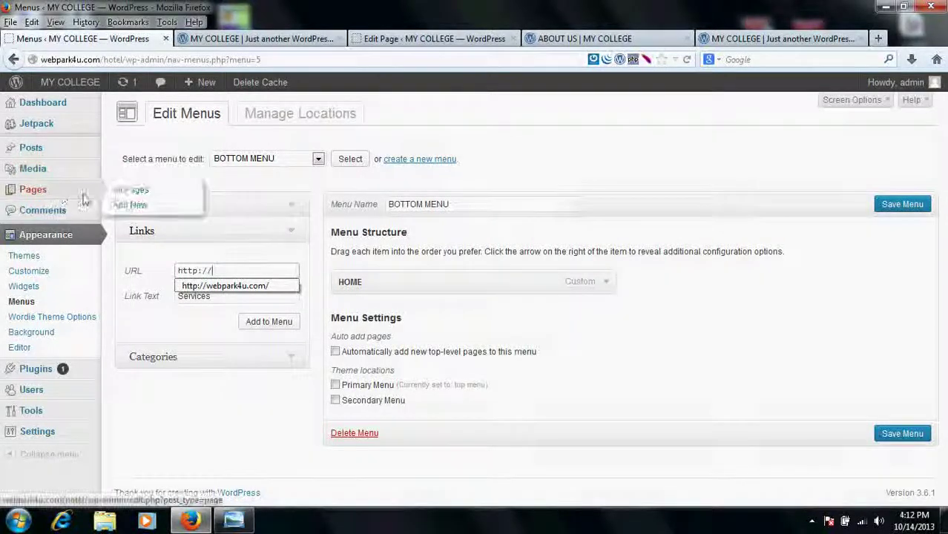
pyautogui.rightClick(126, 206)
pyautogui.click(180, 214)
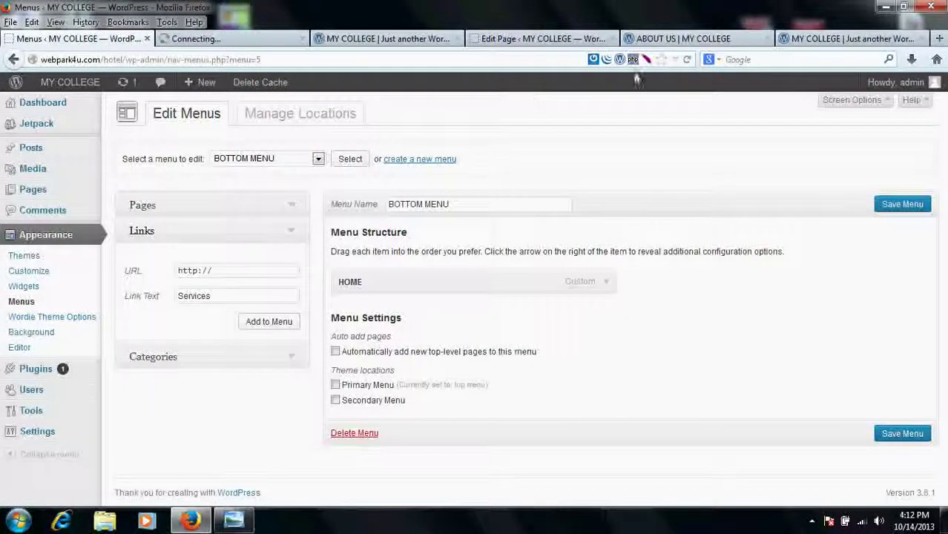
# - Publish a page titled services using the Full Width, no sidebar(s) template
pyautogui.click(286, 39)
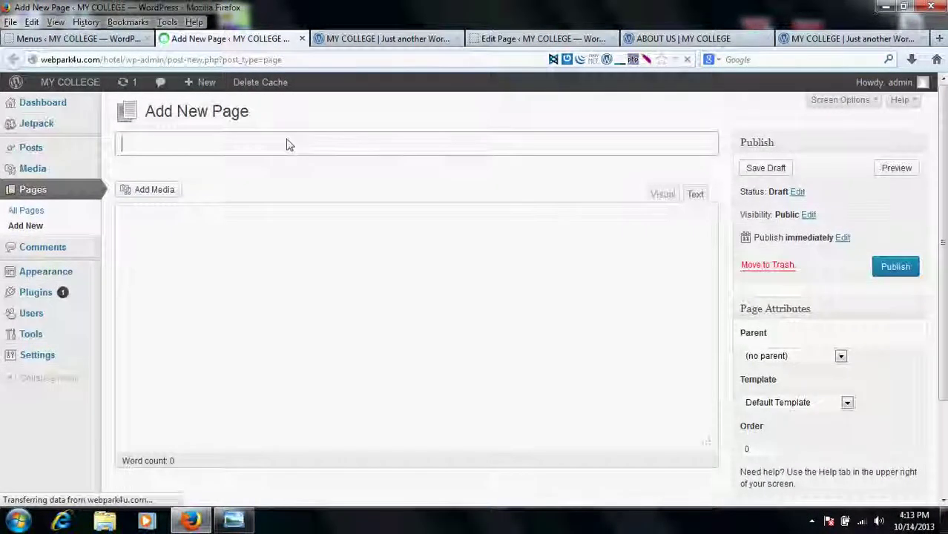
pyautogui.write('serv')
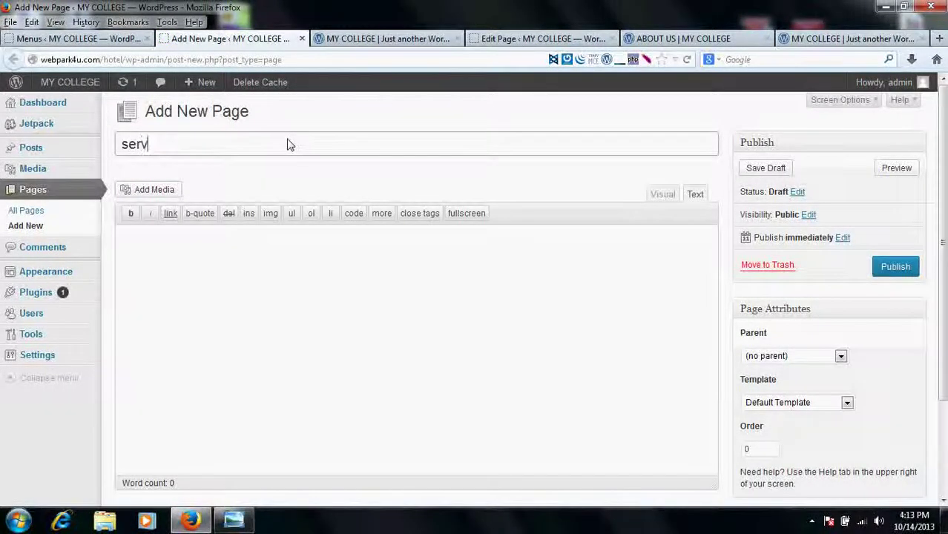
pyautogui.write('ices')
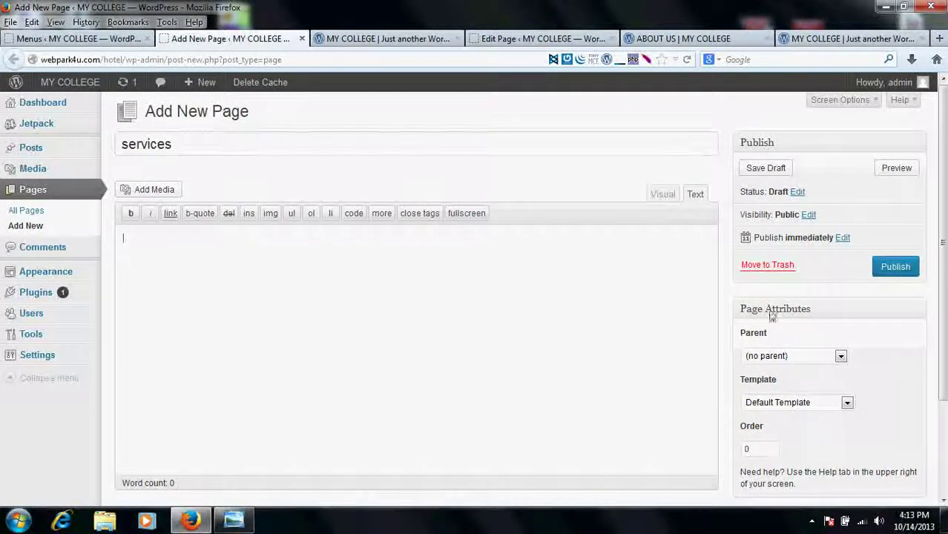
pyautogui.click(806, 402)
pyautogui.click(788, 449)
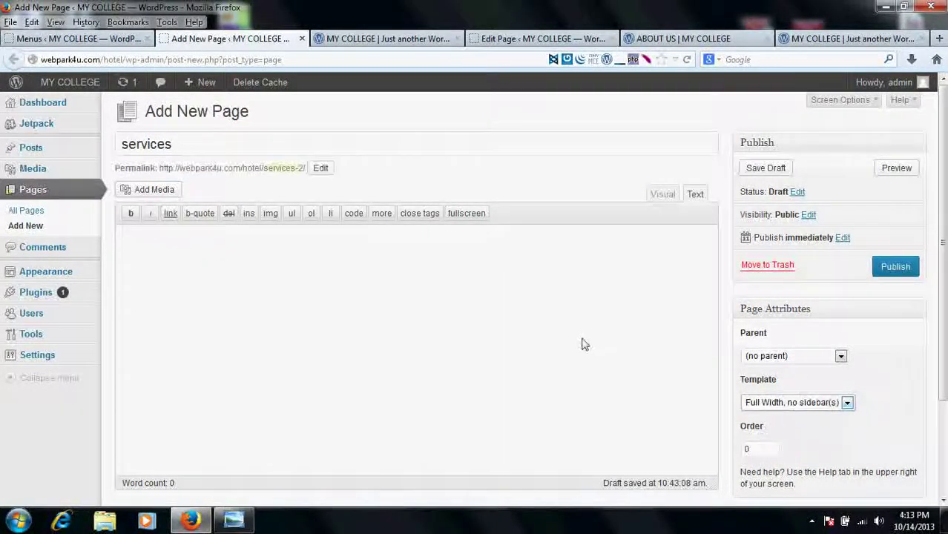
pyautogui.click(903, 267)
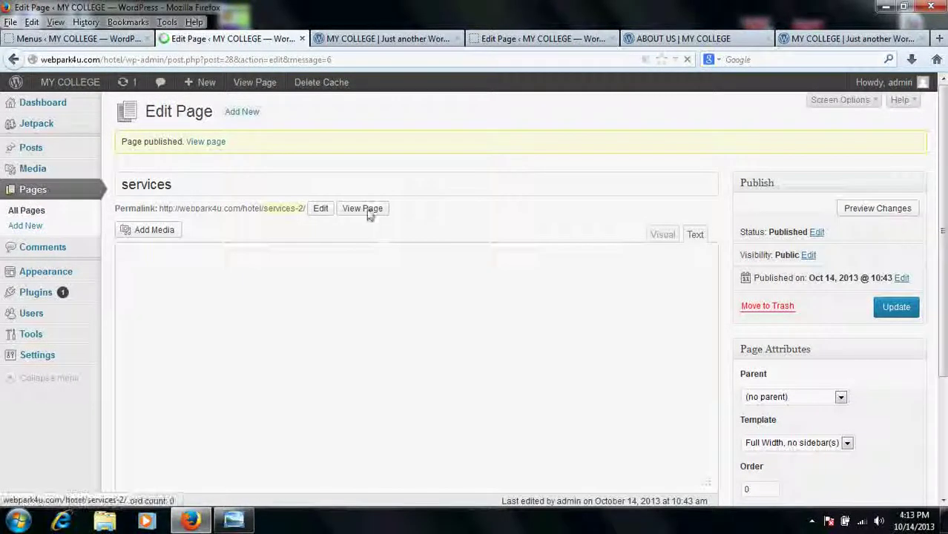
# - View the published services page in a new tab
pyautogui.rightClick(373, 212)
pyautogui.click(434, 218)
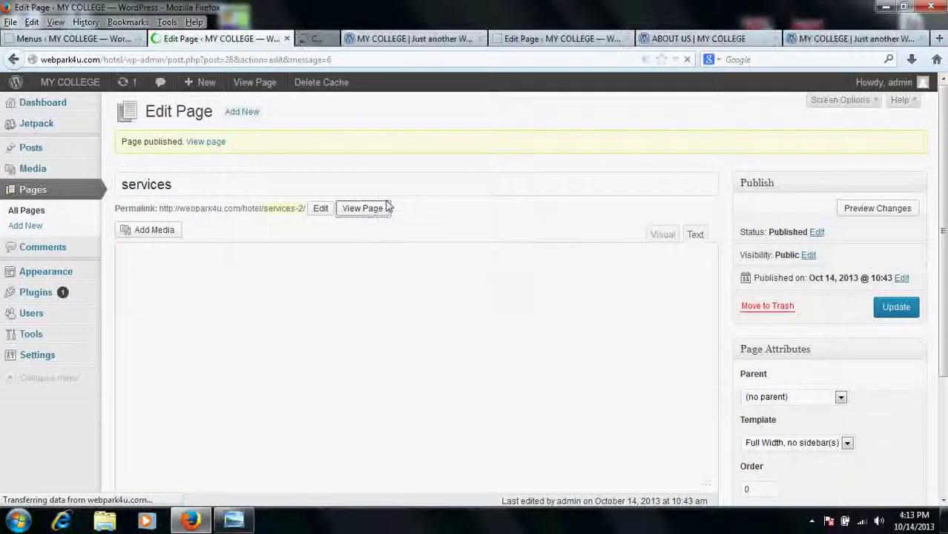
pyautogui.click(337, 40)
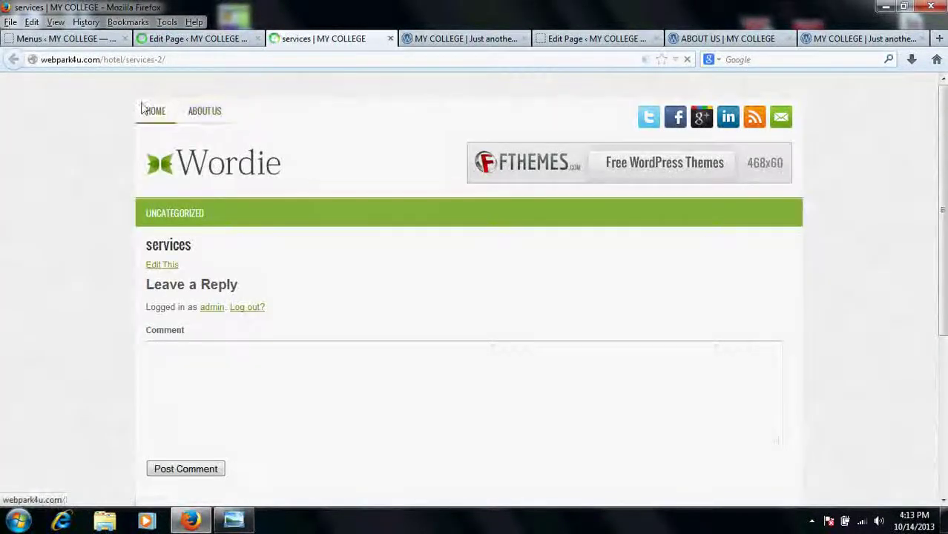
# - Add a Services custom link with the services page URL to BOTTOM MENU and save it
pyautogui.click(77, 62)
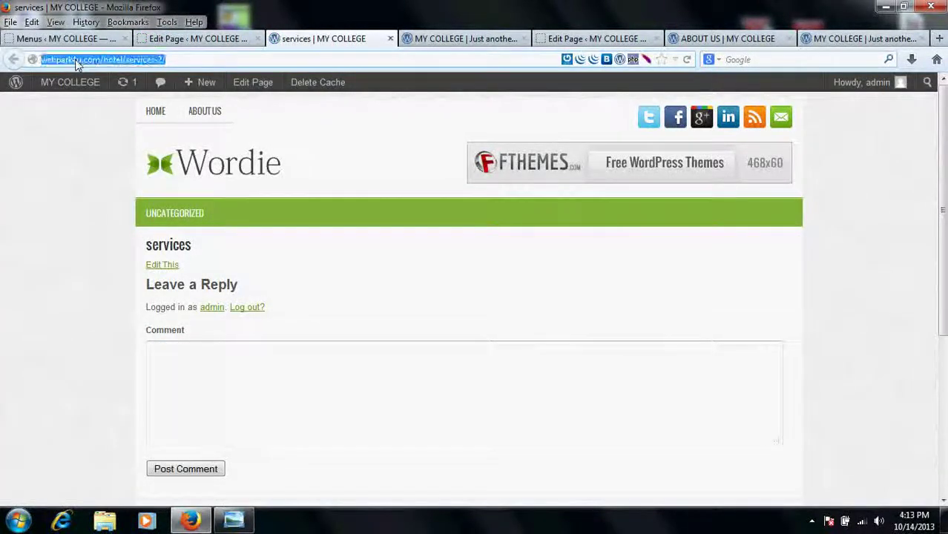
pyautogui.rightClick(84, 66)
pyautogui.click(115, 106)
pyautogui.click(95, 41)
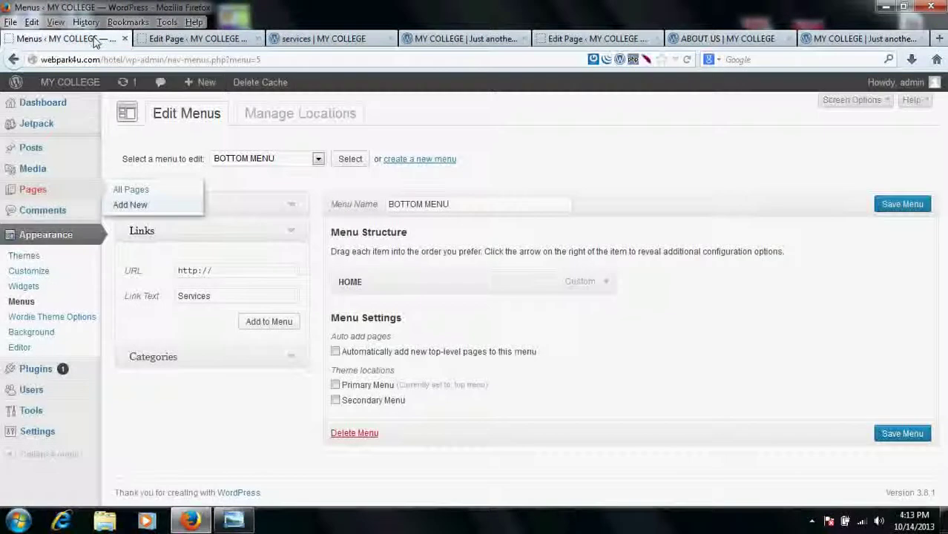
pyautogui.moveTo(220, 271); pyautogui.dragTo(120, 272)
pyautogui.rightClick(236, 269)
pyautogui.click(99, 278)
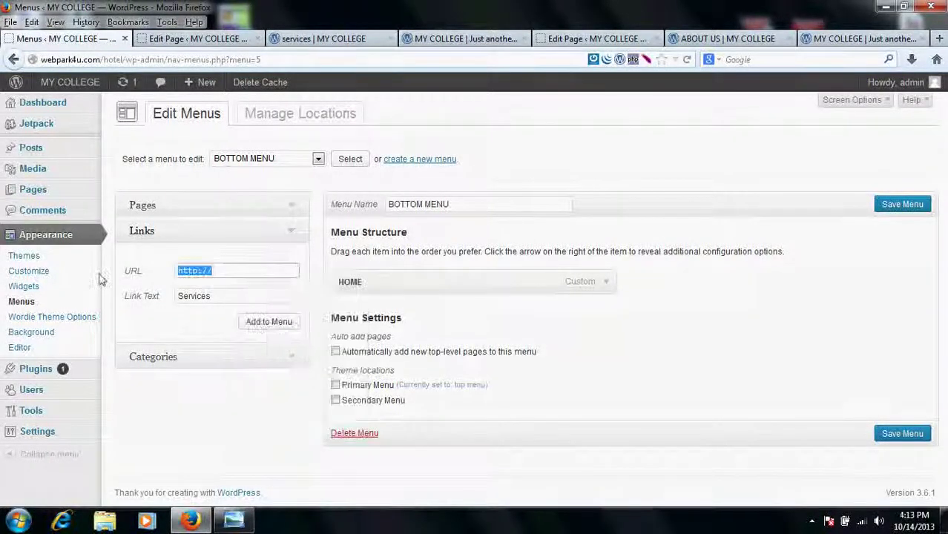
pyautogui.hotkey('ctrl', 'v')
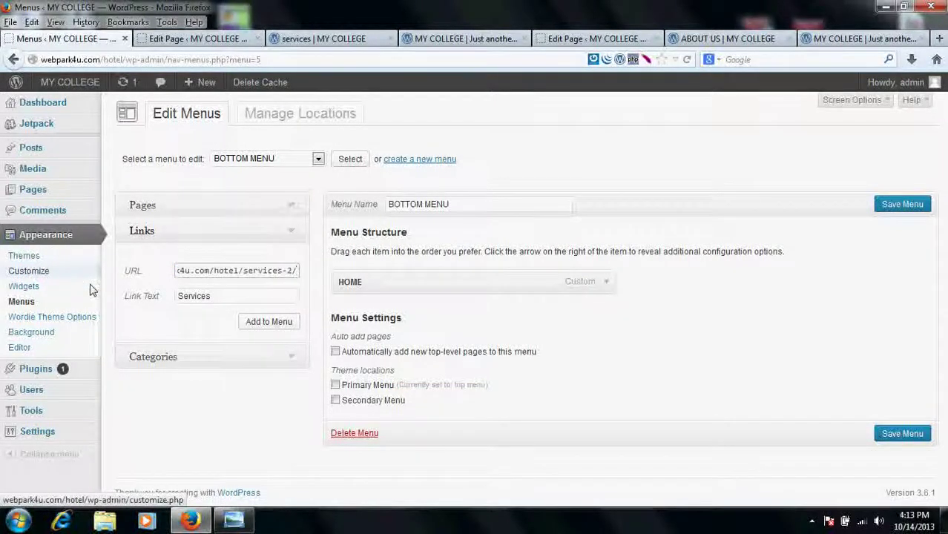
pyautogui.click(252, 321)
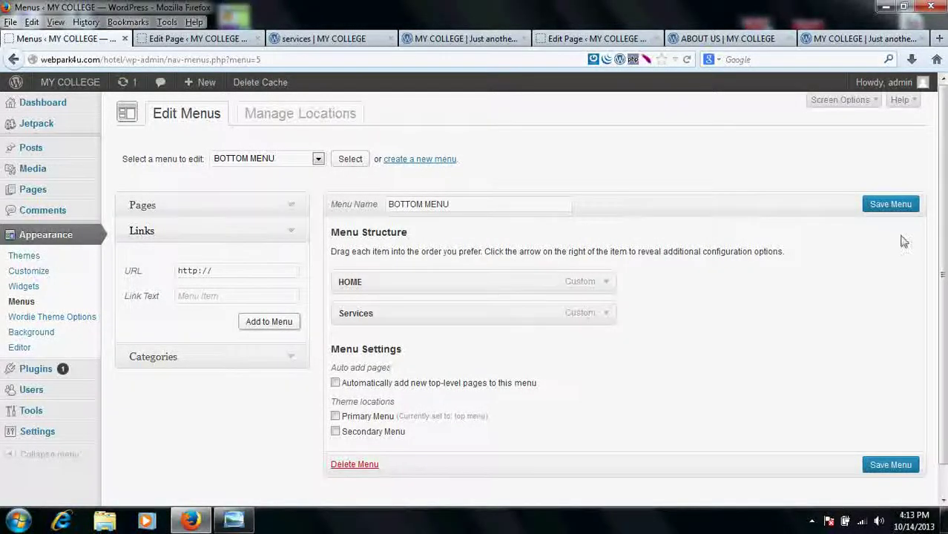
pyautogui.click(892, 206)
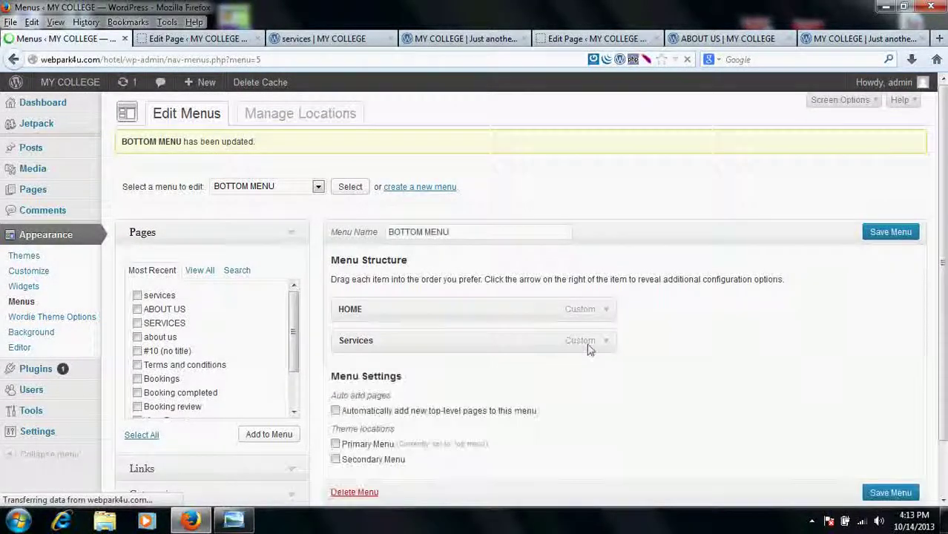
# - Save BOTTOM MENU again and close the leftover editor, page and site tabs
pyautogui.click(606, 344)
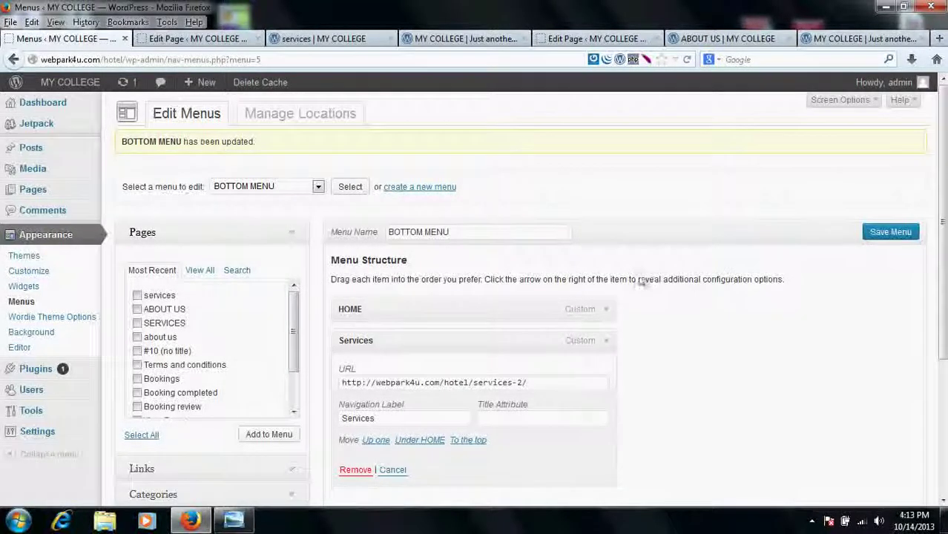
pyautogui.click(875, 235)
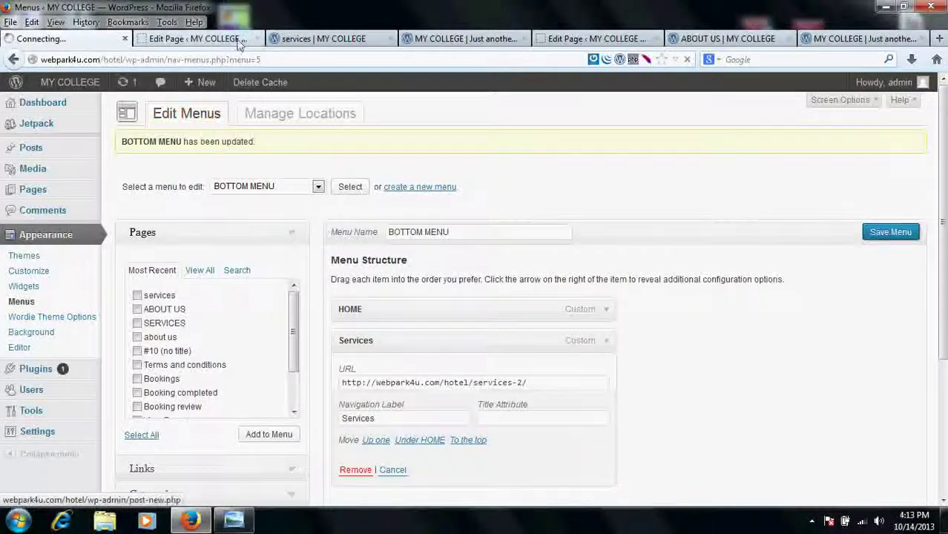
pyautogui.click(200, 39)
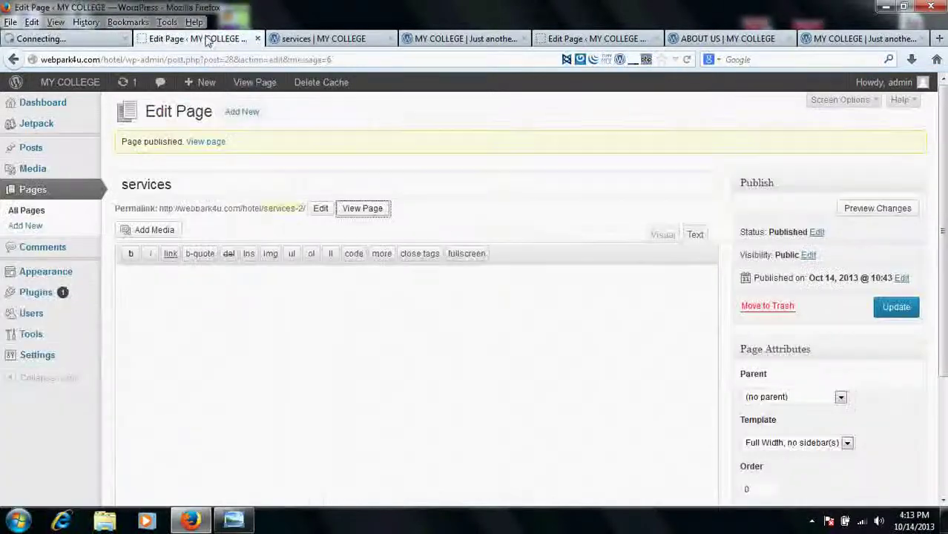
pyautogui.click(257, 39)
pyautogui.click(258, 38)
pyautogui.click(257, 38)
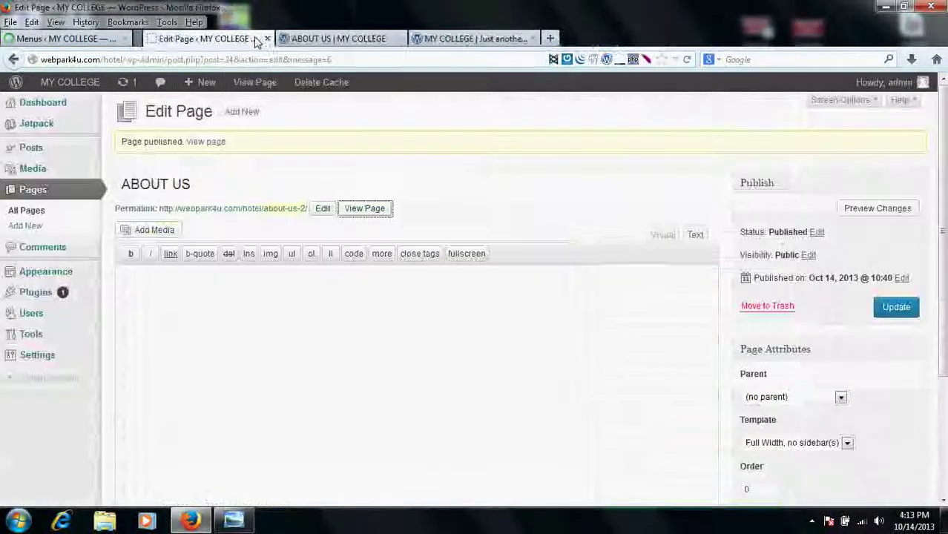
pyautogui.click(257, 39)
pyautogui.click(257, 39)
pyautogui.click(257, 39)
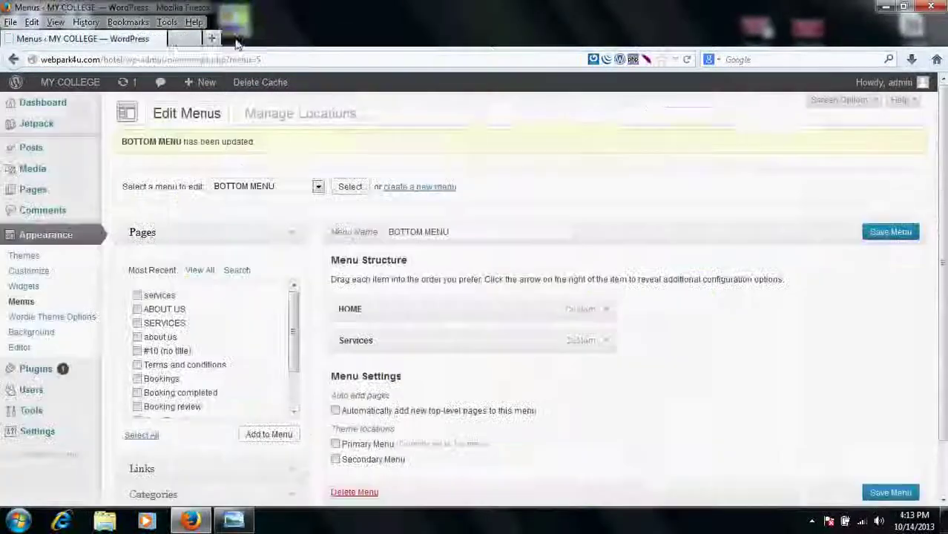
# - Open the live MY COLLEGE site from Visit Site in a new tab
pyautogui.moveTo(65, 99)
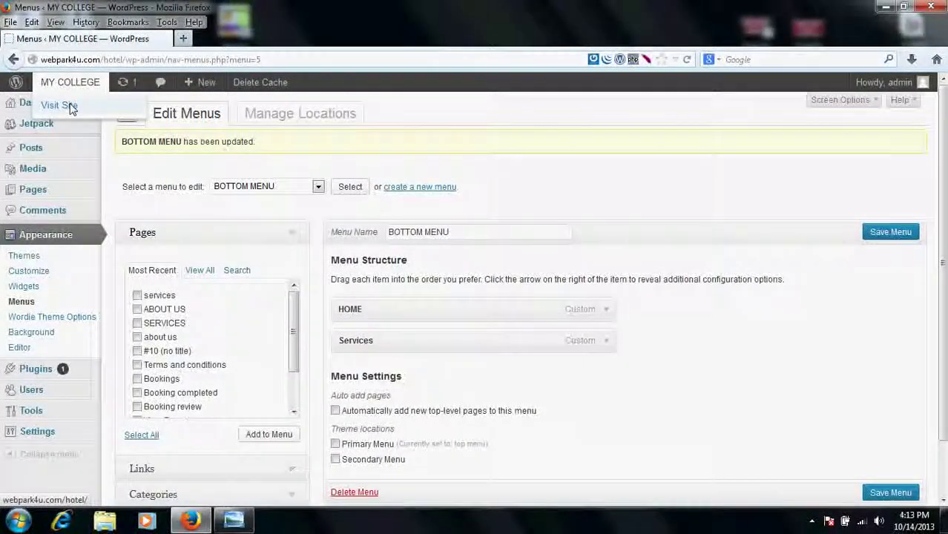
pyautogui.rightClick(69, 106)
pyautogui.click(97, 115)
pyautogui.click(238, 40)
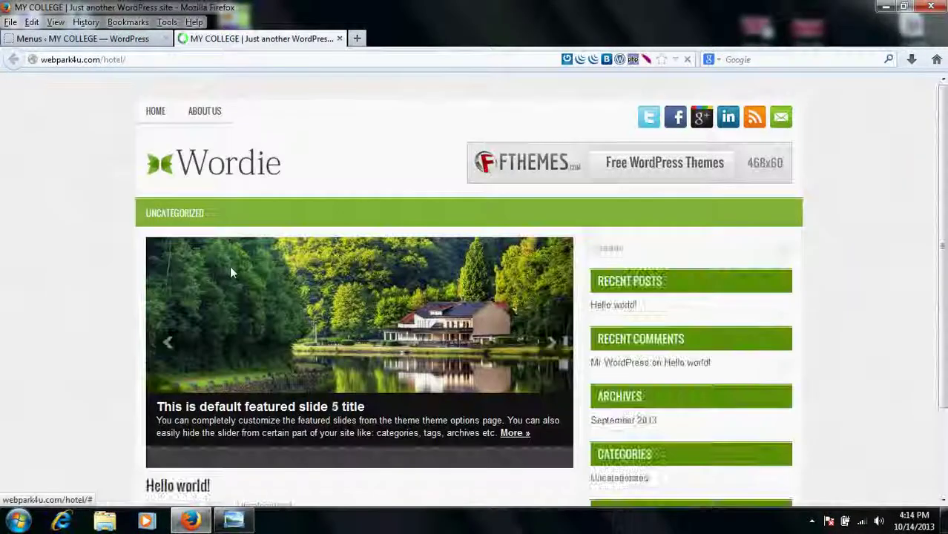
# - Assign BOTTOM MENU to the Secondary Menu location and save the locations
pyautogui.click(127, 38)
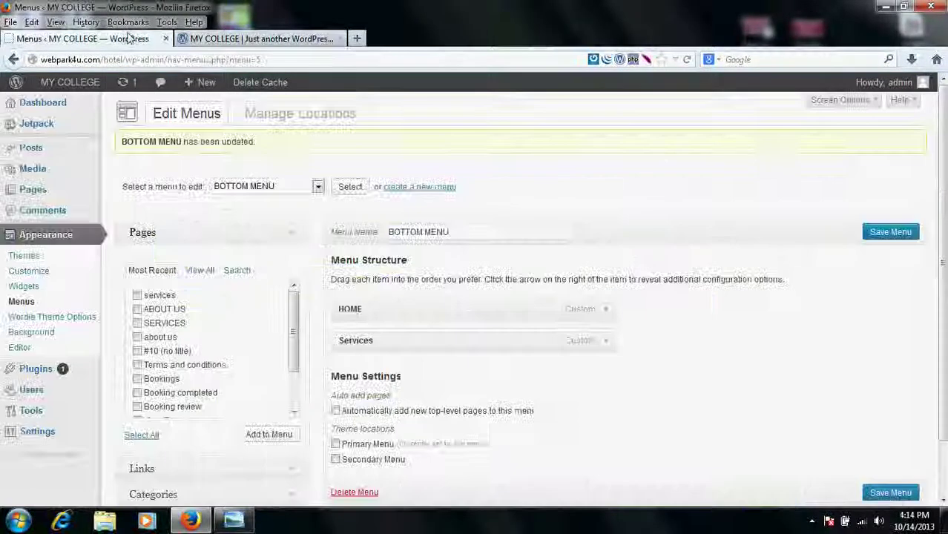
pyautogui.click(288, 115)
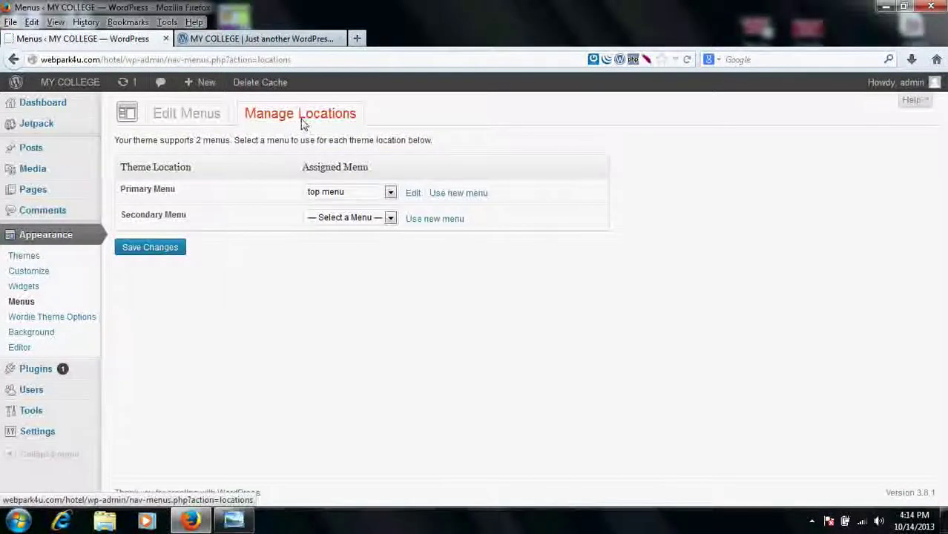
pyautogui.click(337, 219)
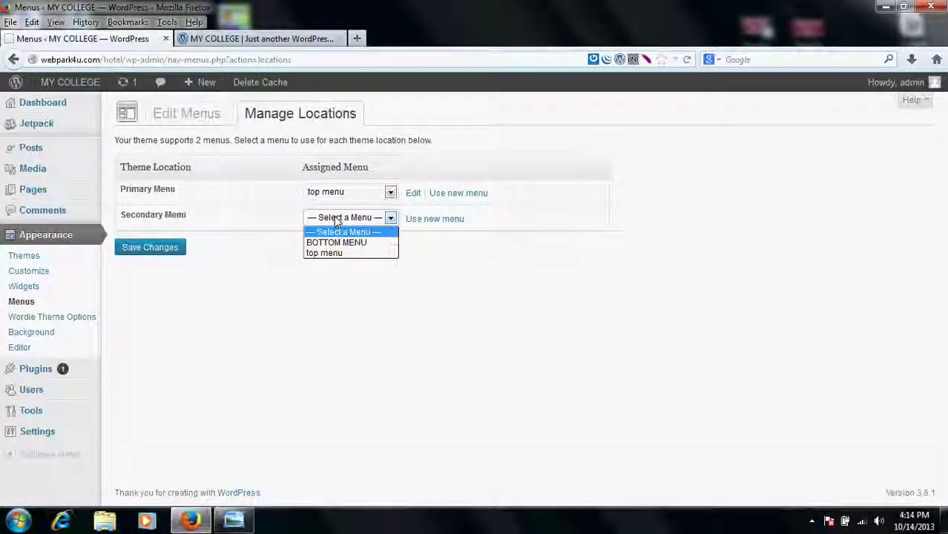
pyautogui.click(364, 243)
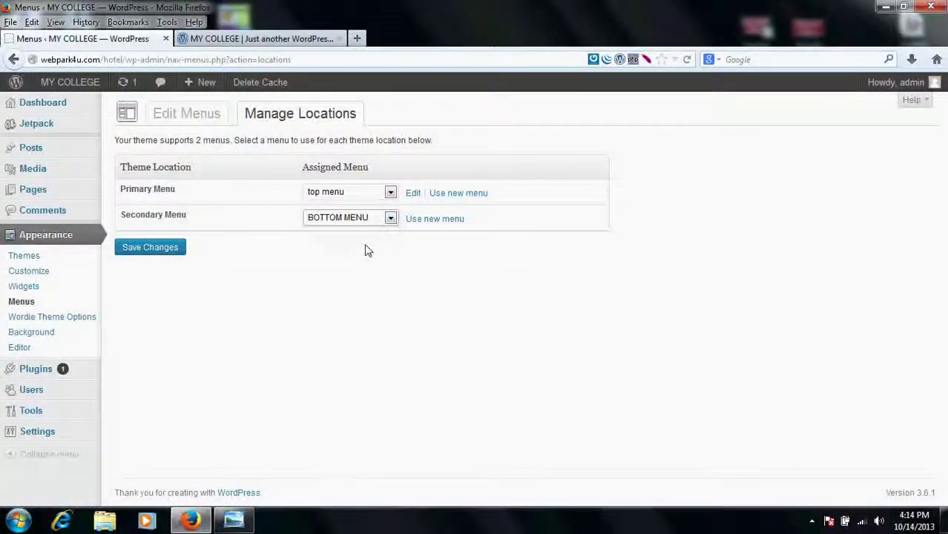
pyautogui.click(156, 253)
# - Reload the live site to see HOME and SERVICES in the green bar
pyautogui.click(237, 39)
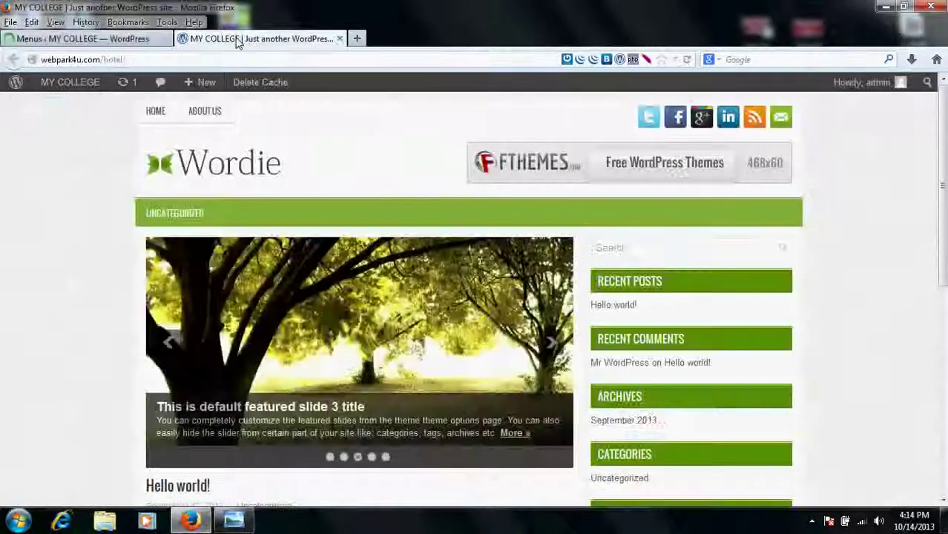
pyautogui.click(191, 64)
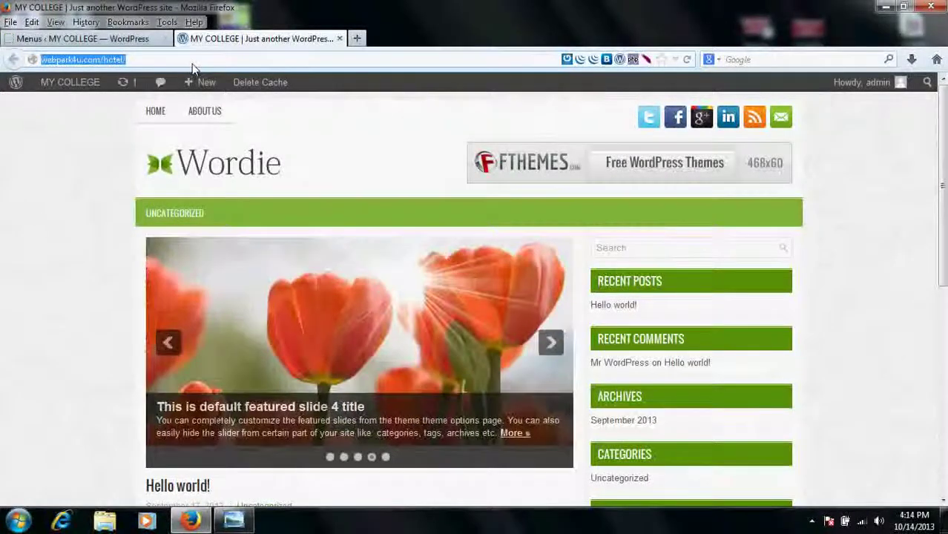
pyautogui.press('Return')
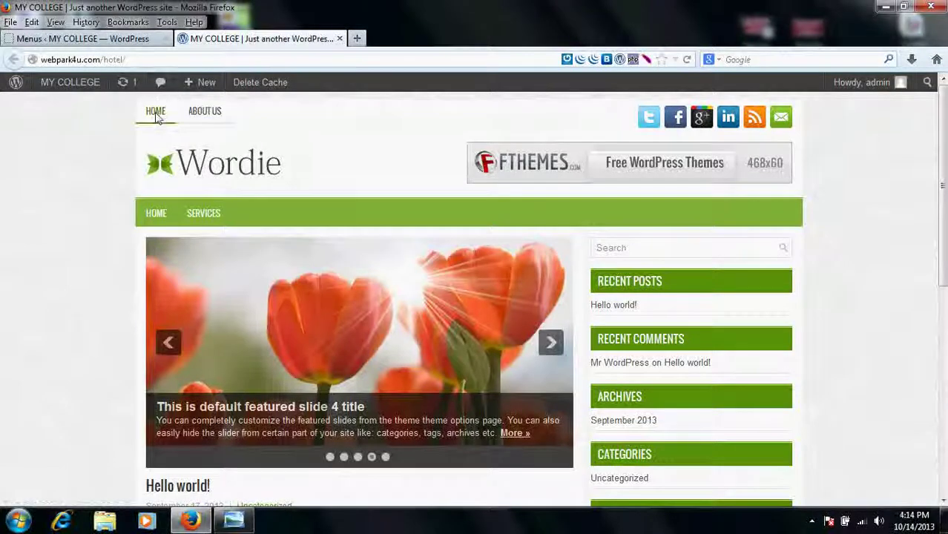
# - Load top menu (Primary Menu) into the menu editor
pyautogui.click(119, 41)
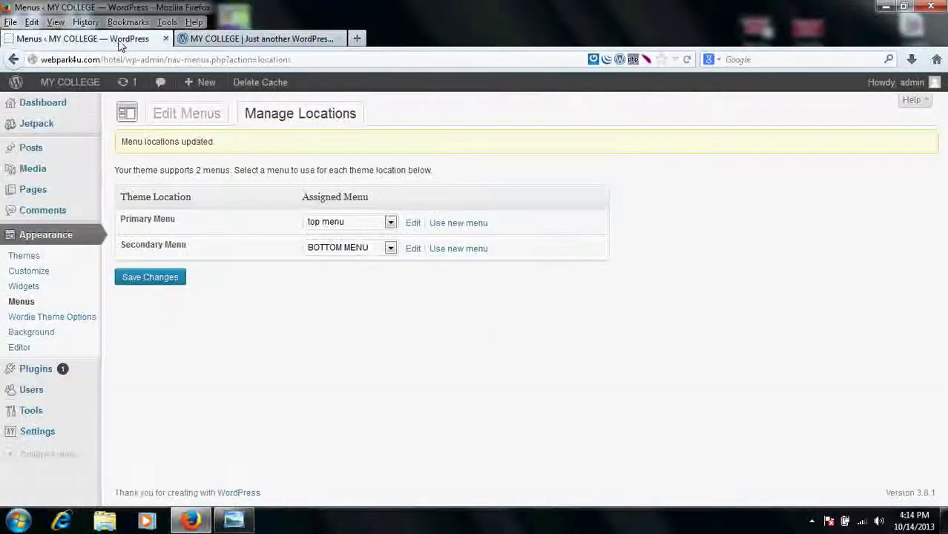
pyautogui.click(192, 113)
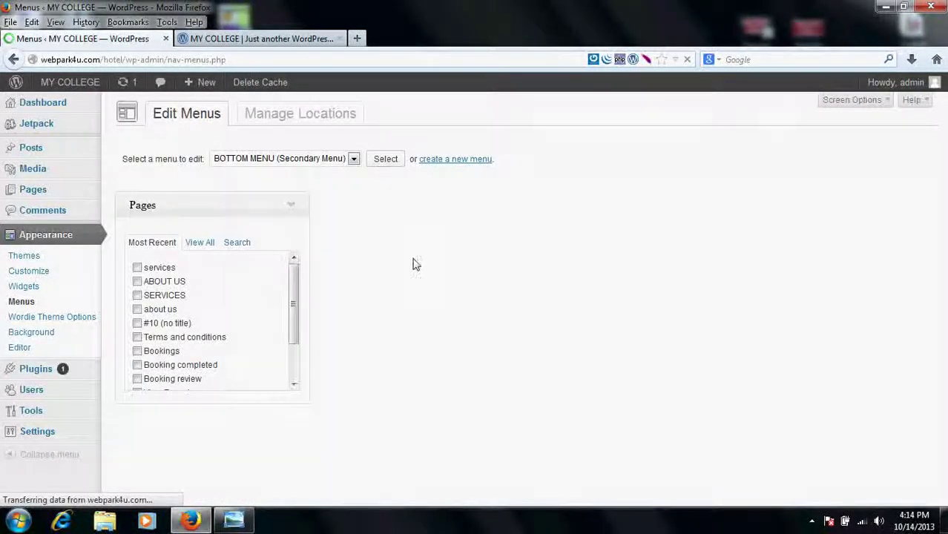
pyautogui.scroll(-1, 419, 317)
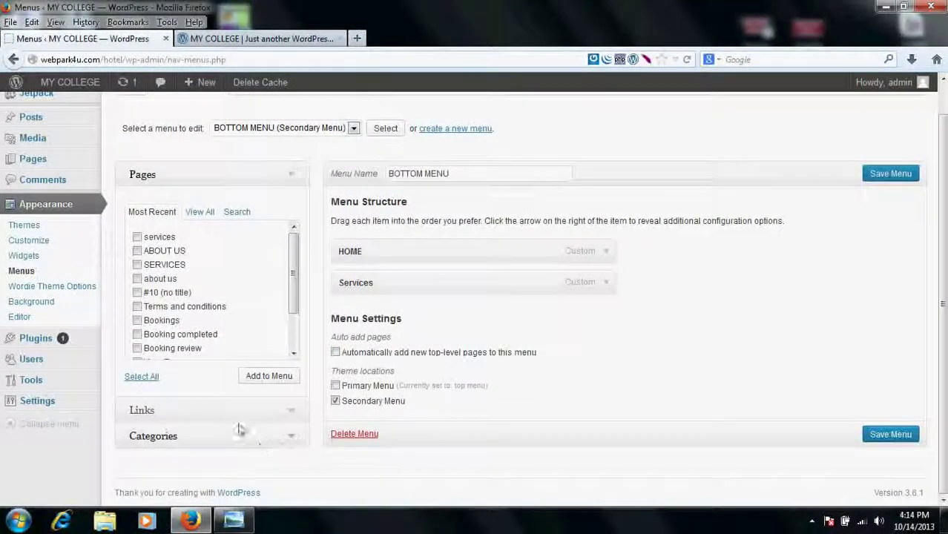
pyautogui.scroll(1, 227, 261)
pyautogui.click(348, 159)
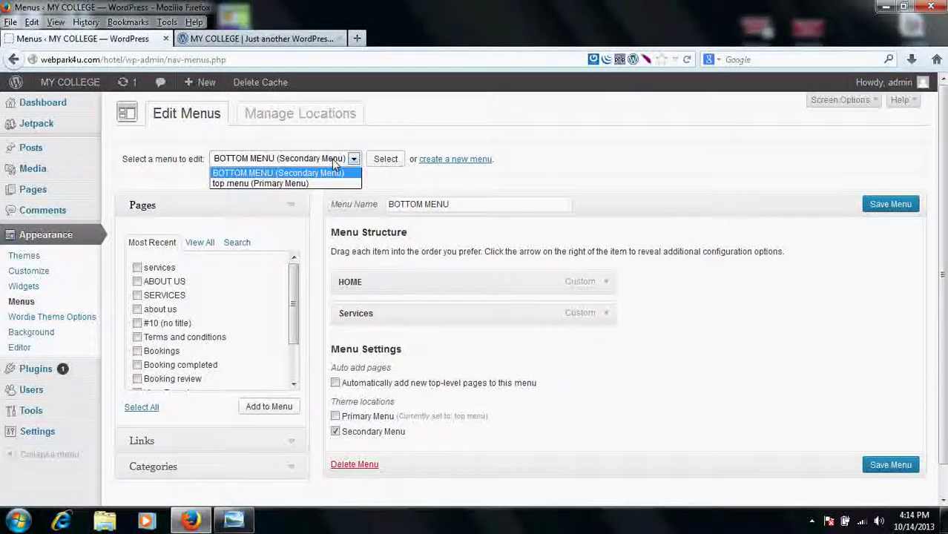
pyautogui.click(297, 183)
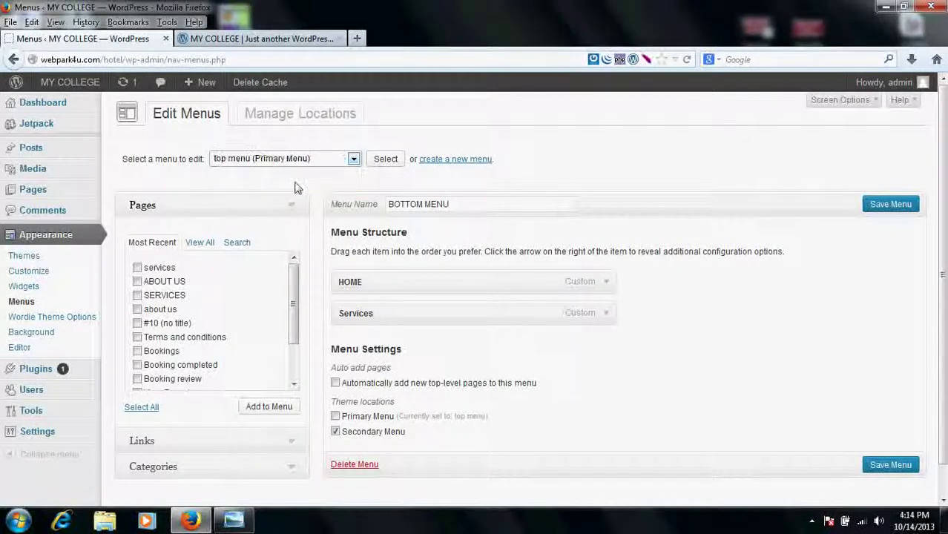
pyautogui.click(386, 159)
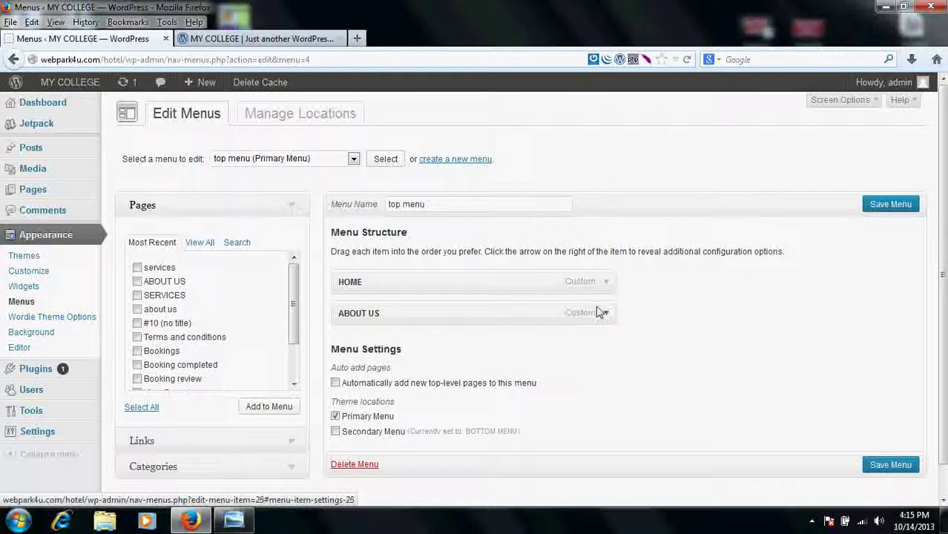
# - Remove the HOME and ABOUT US items from top menu and save it
pyautogui.click(606, 283)
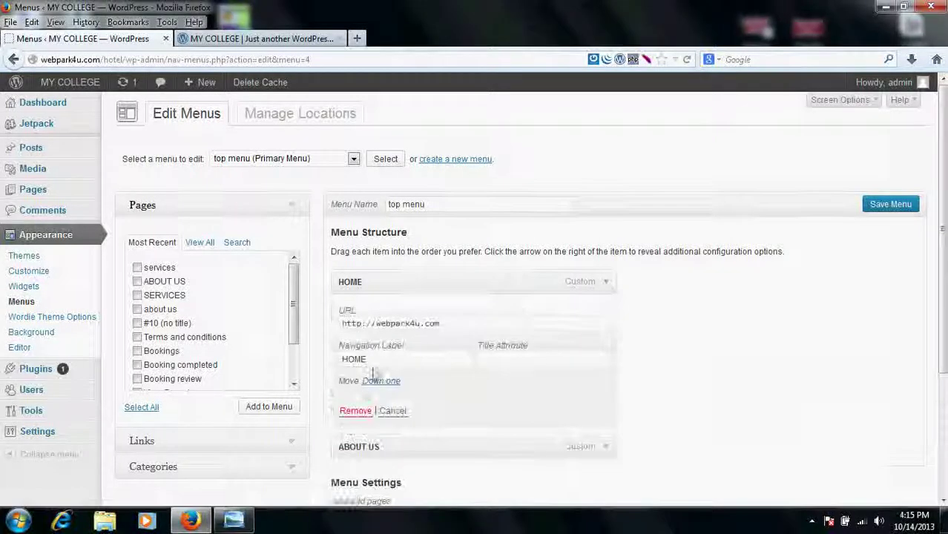
pyautogui.click(353, 410)
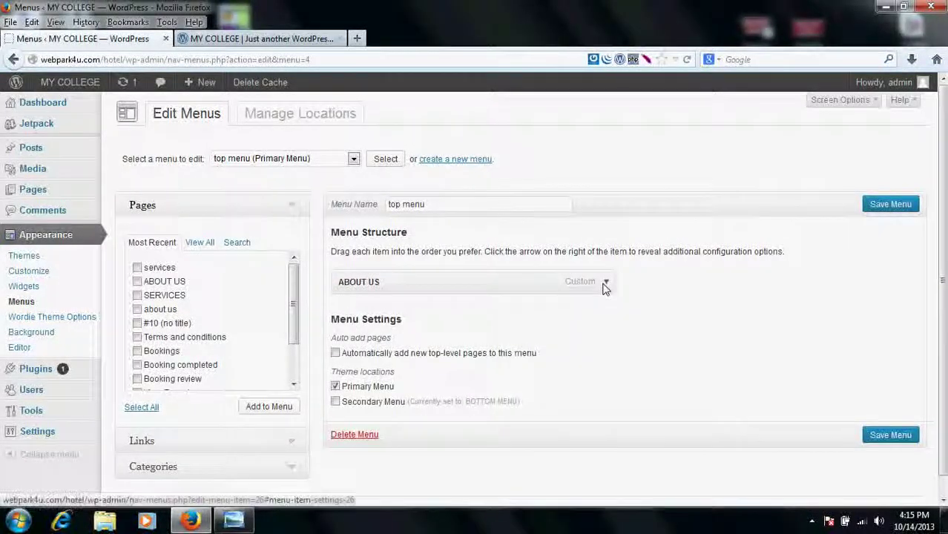
pyautogui.click(605, 283)
pyautogui.click(354, 411)
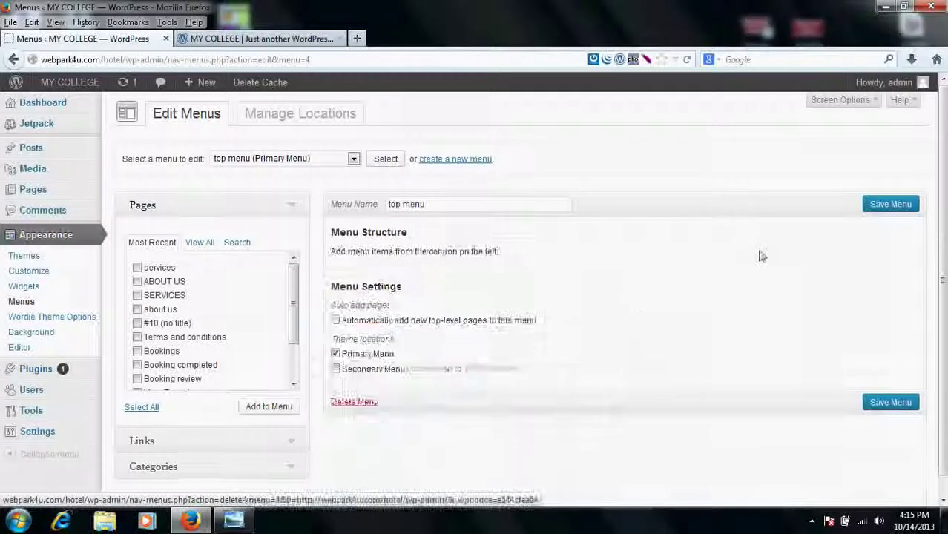
pyautogui.click(888, 204)
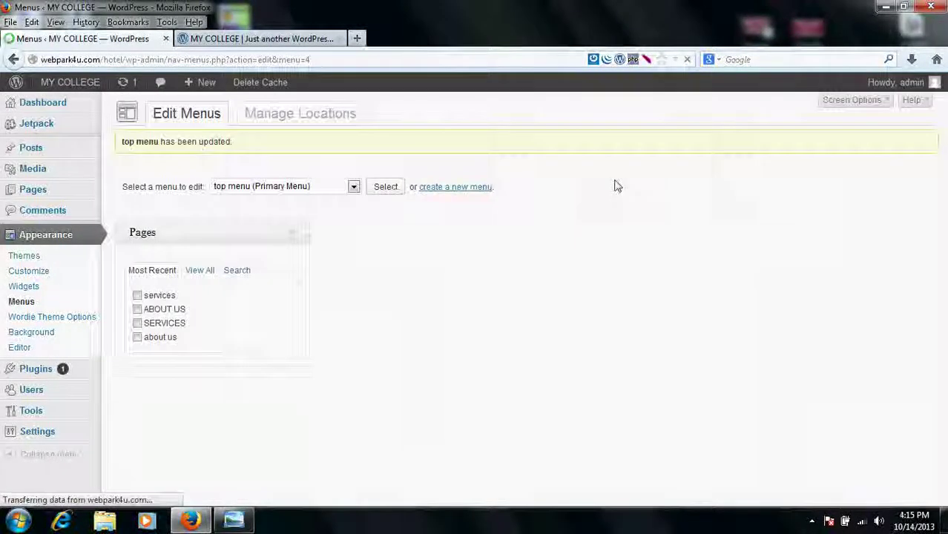
# - Reload the live site and scroll to confirm only the green HOME and SERVICES bar remains
pyautogui.click(281, 41)
pyautogui.click(244, 59)
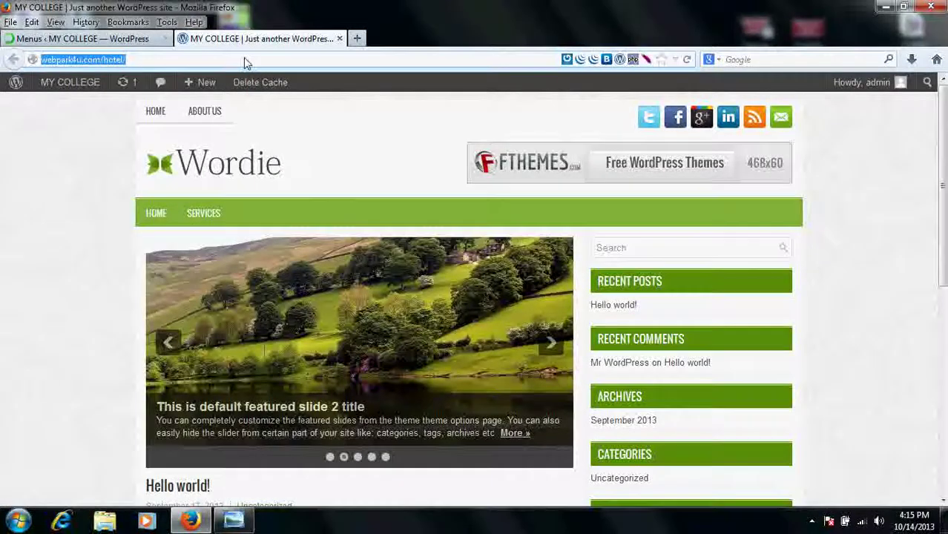
pyautogui.click(132, 60)
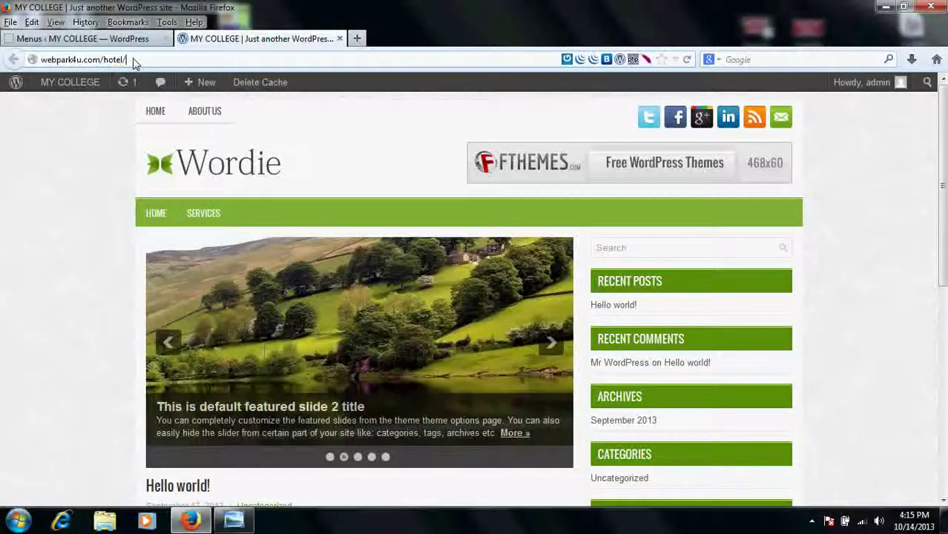
pyautogui.press('Return')
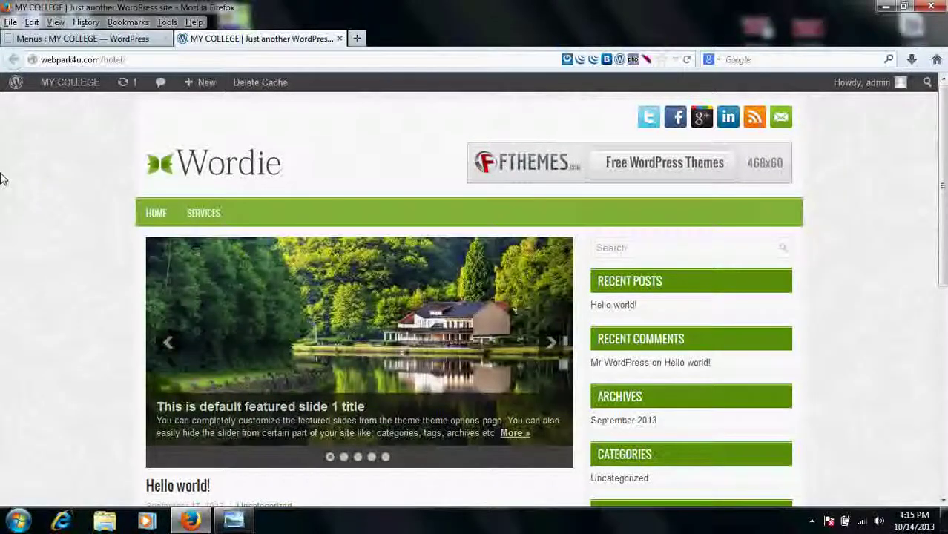
pyautogui.scroll(-5, 16, 216)
pyautogui.scroll(5, 11, 218)
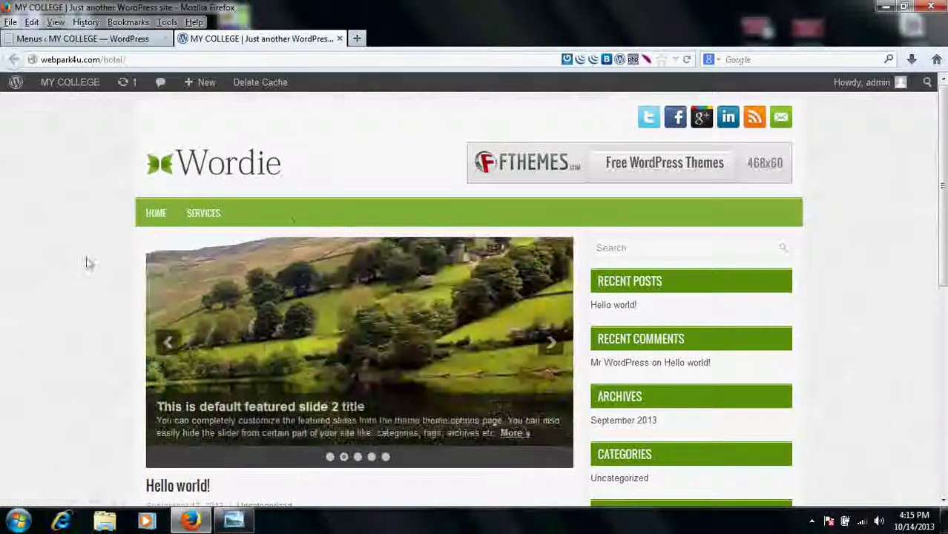
pyautogui.scroll(-5, 87, 264)
pyautogui.scroll(5, 86, 264)
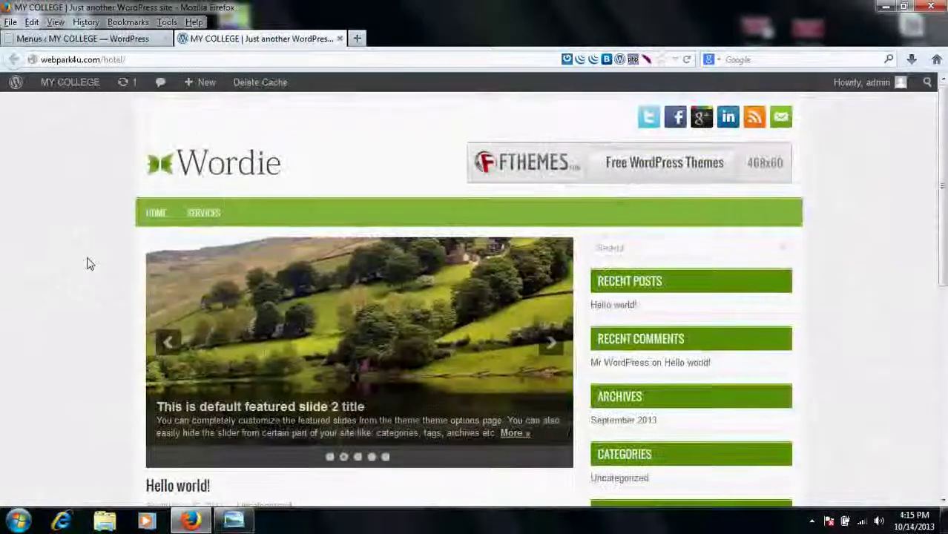